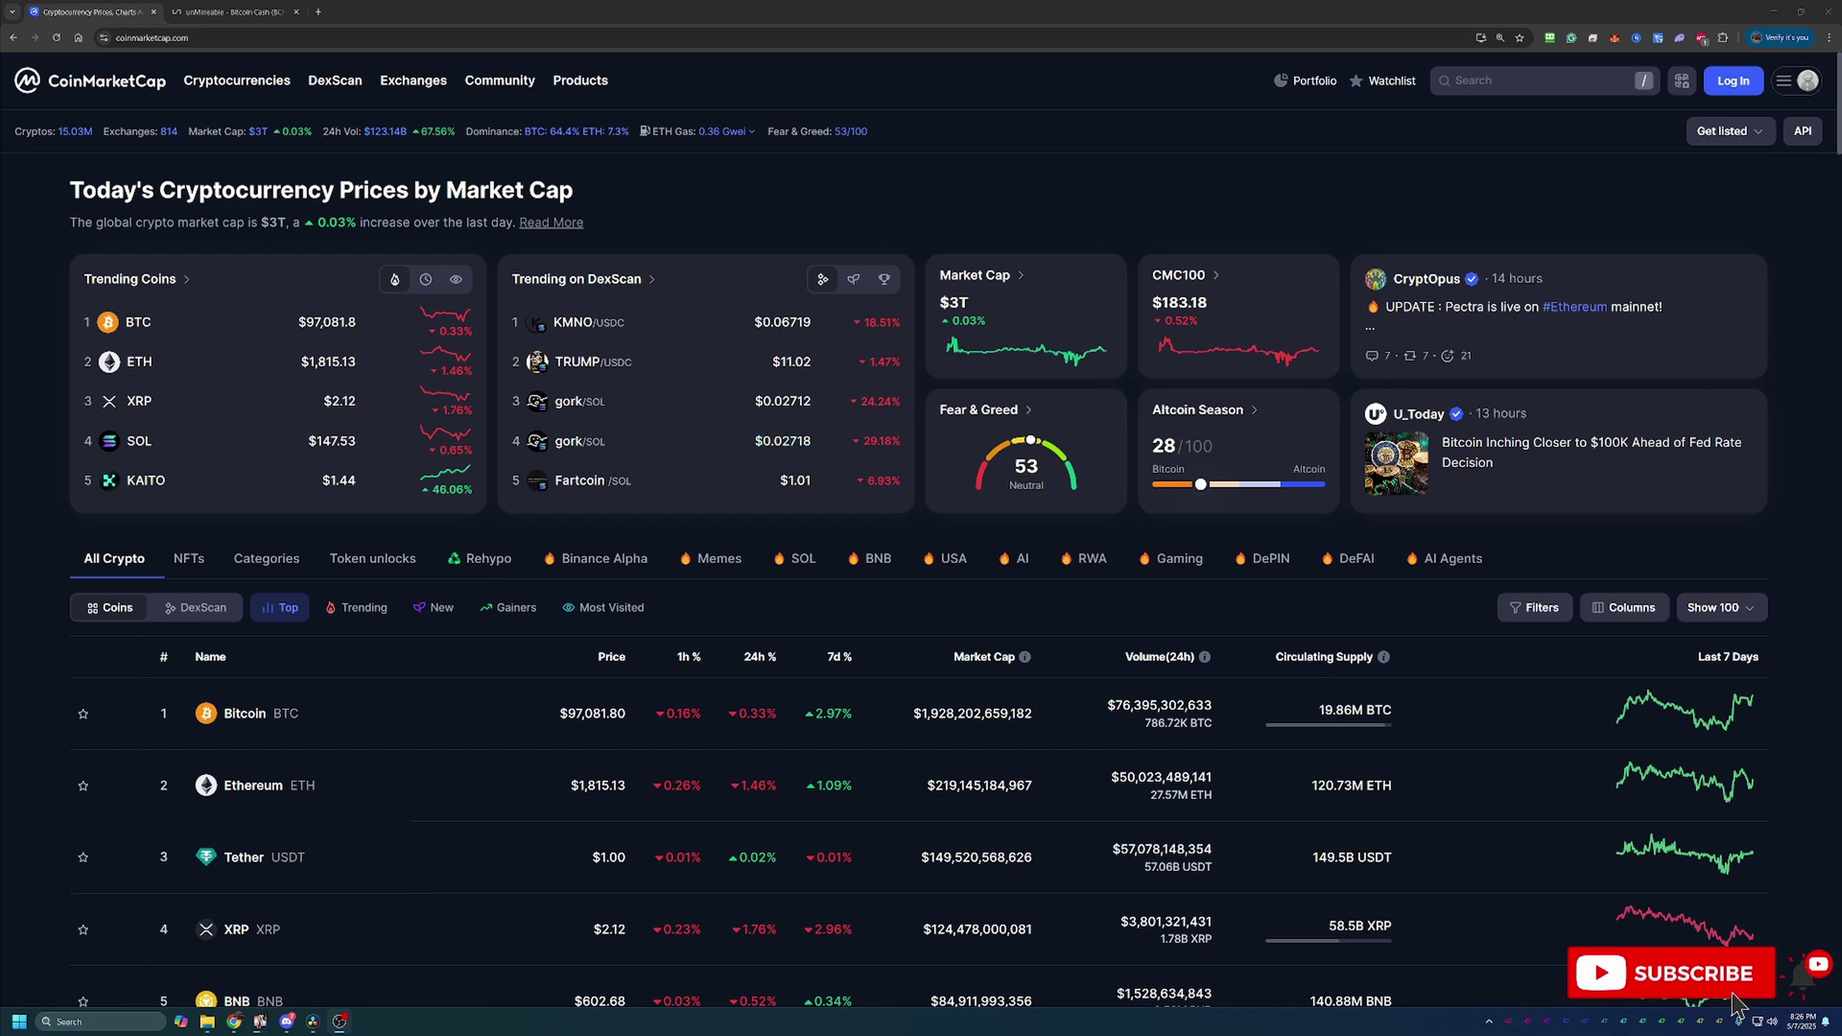
Search CoinMarketCap for 'bitcoin c' and open the Bitcoin Cash (BCH) page.
key("alt+Tab")
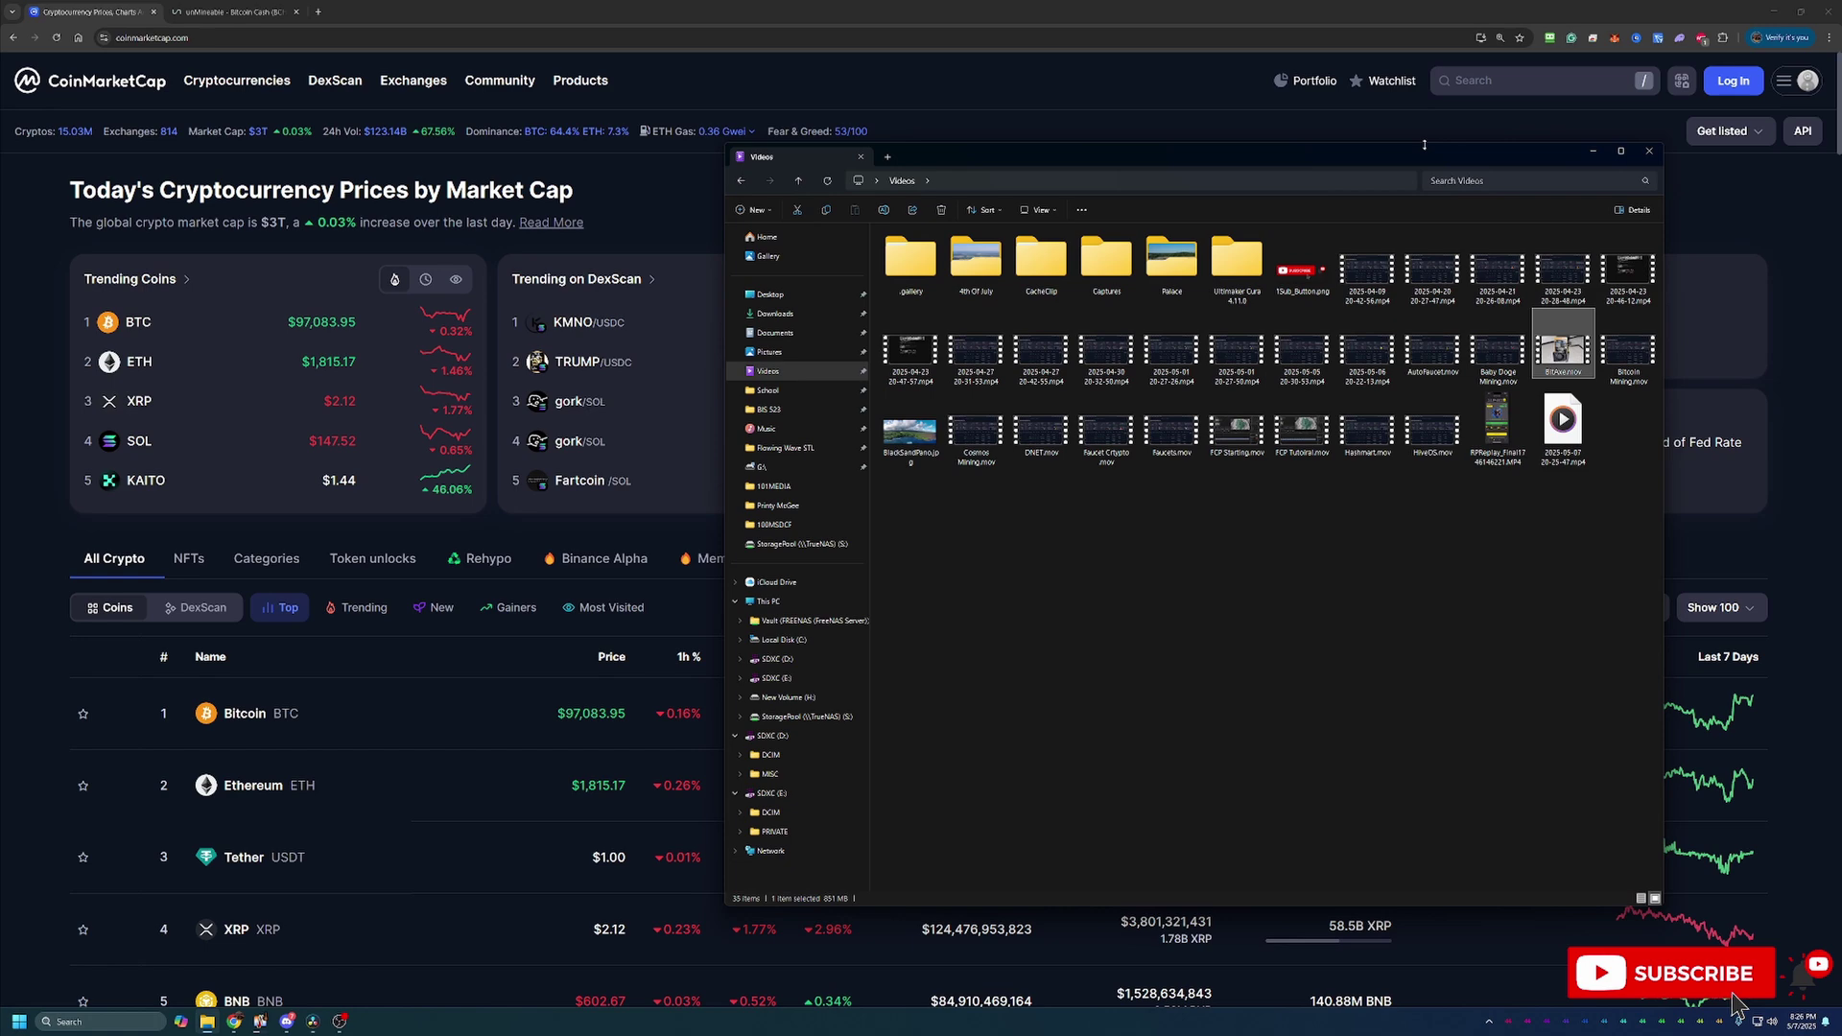
key("alt+Tab")
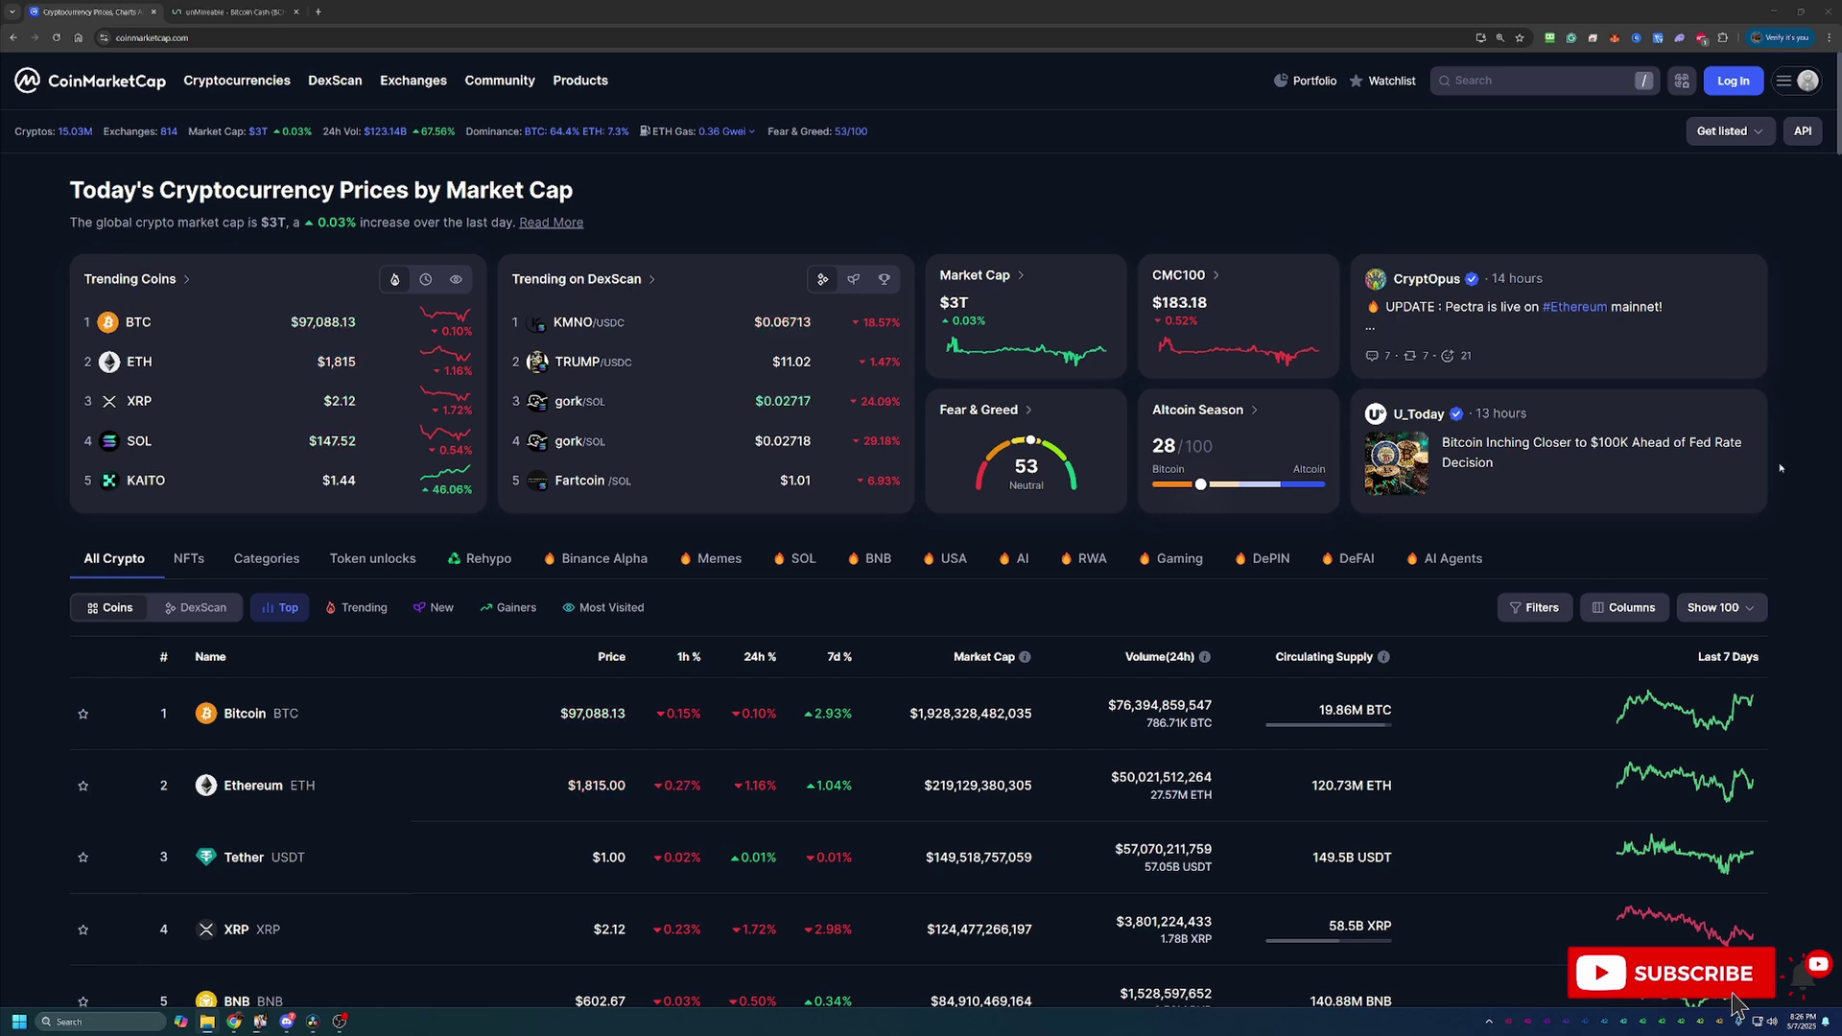
scroll(1780, 469, "down", 3)
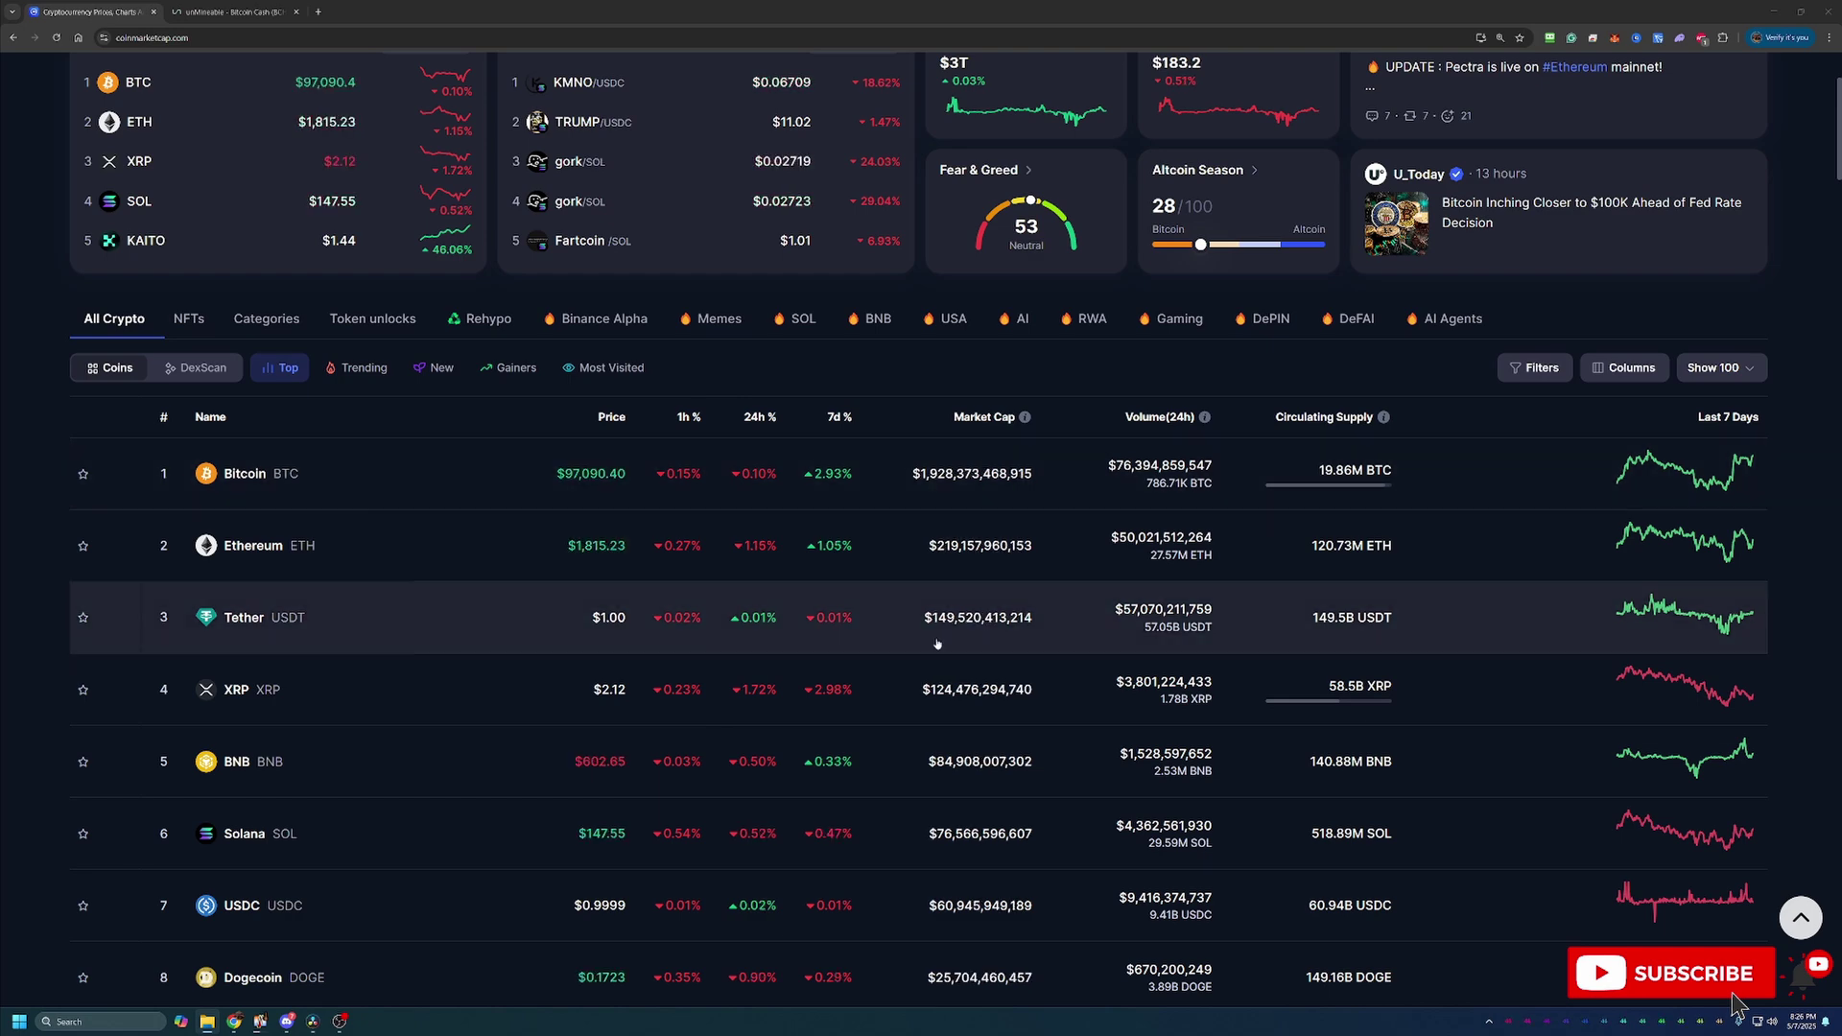
scroll(1485, 457, "up", 3)
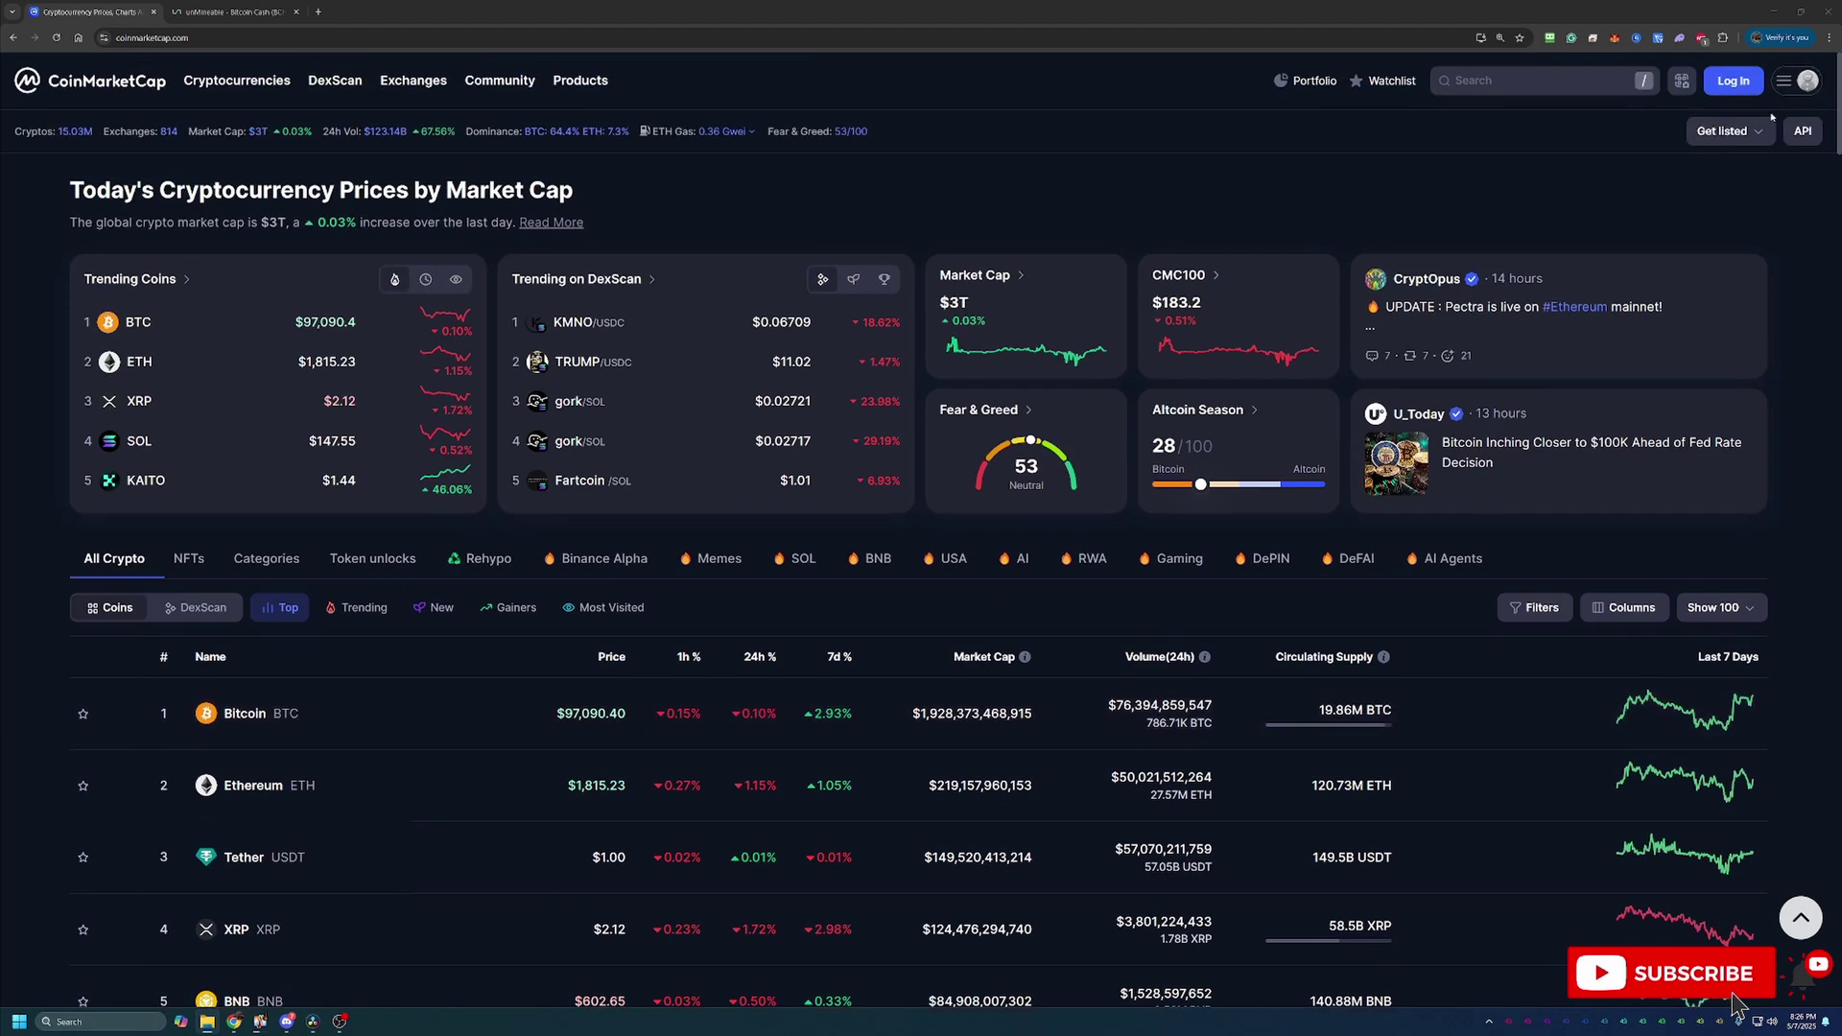
left_click(1545, 87)
type("bitcoin c")
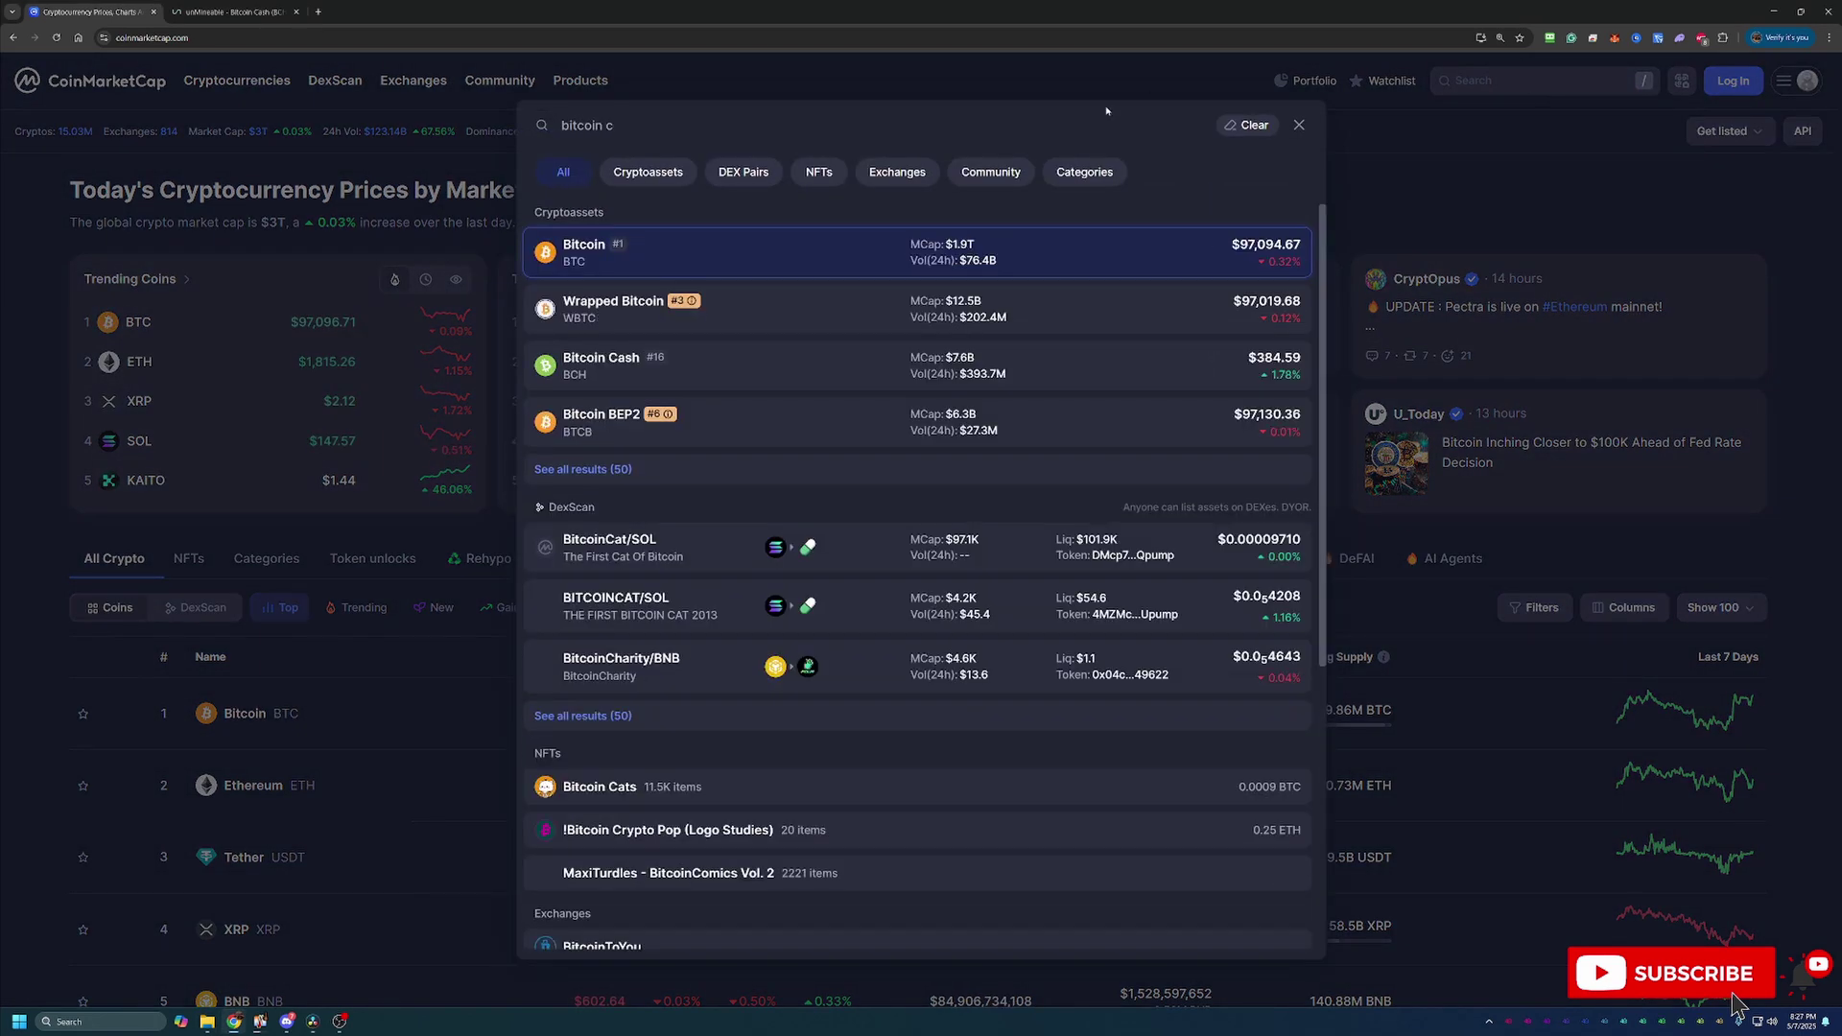
left_click(760, 368)
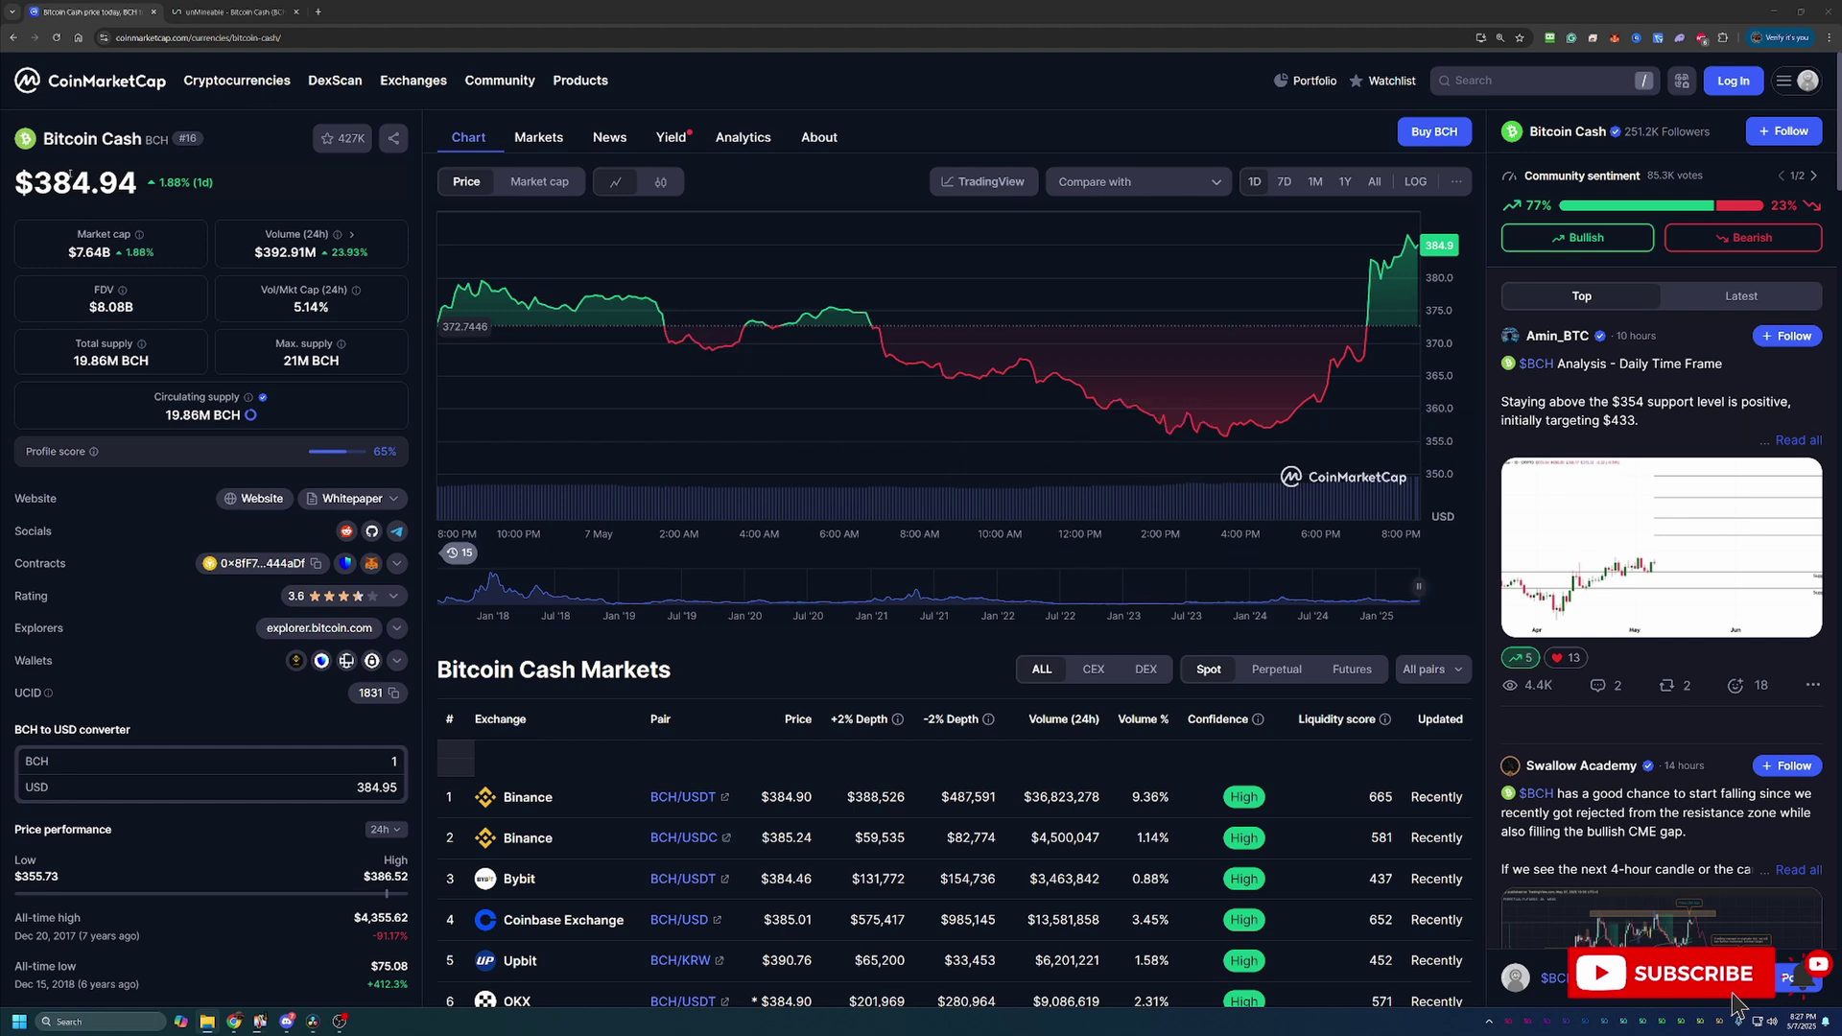
scroll(184, 610, "down", 2)
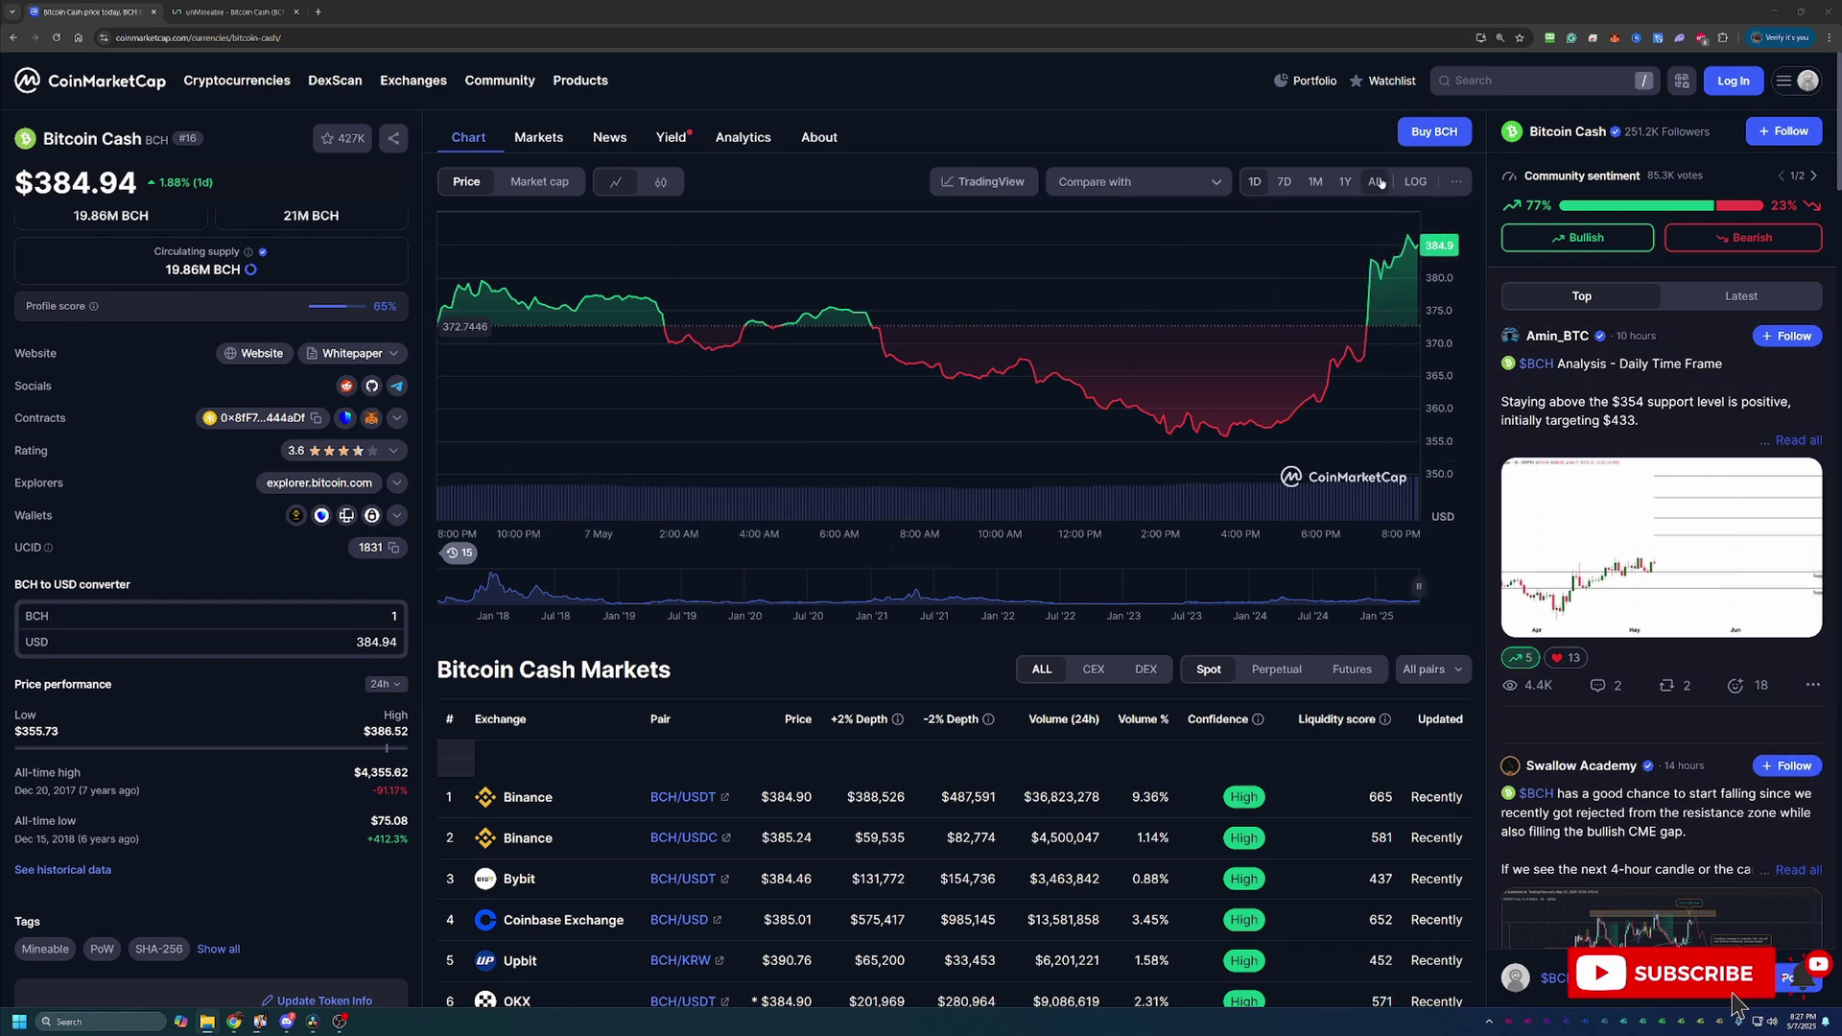
Show Bitcoin Cash's all-time price chart, then go to the unMineable Bitcoin Cash page.
left_click(1378, 183)
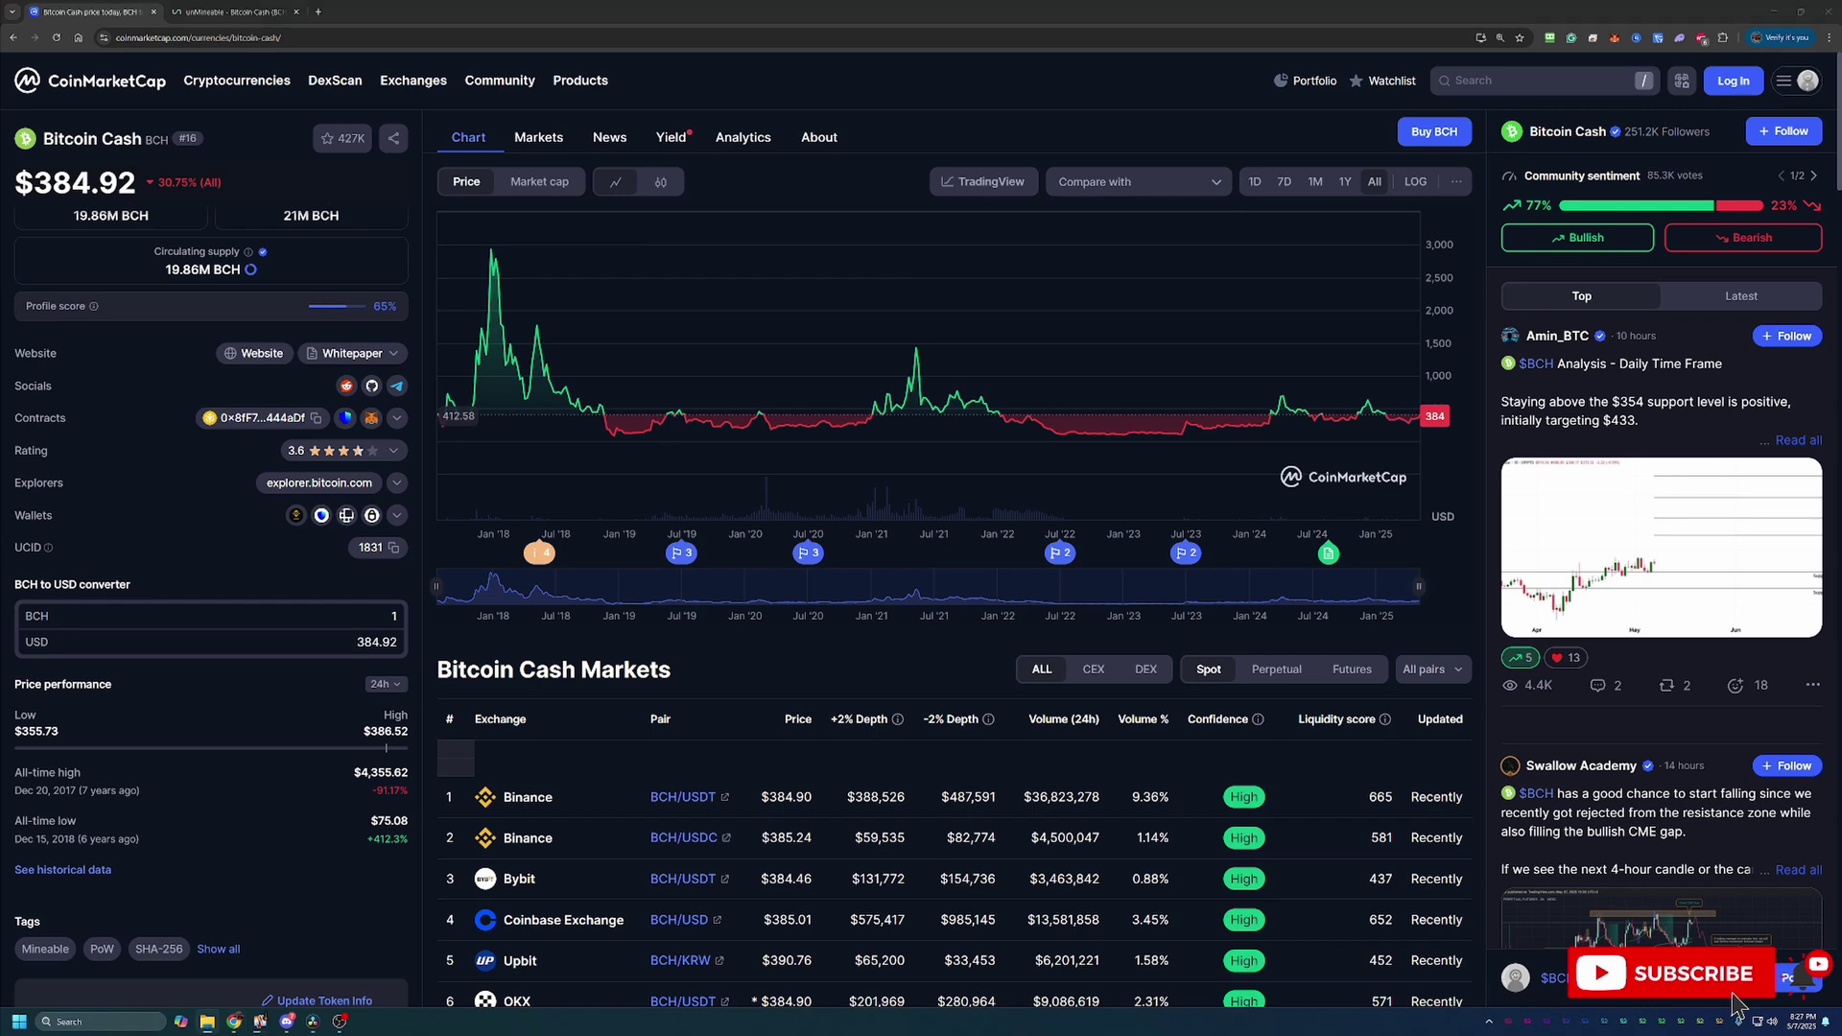
left_click(230, 11)
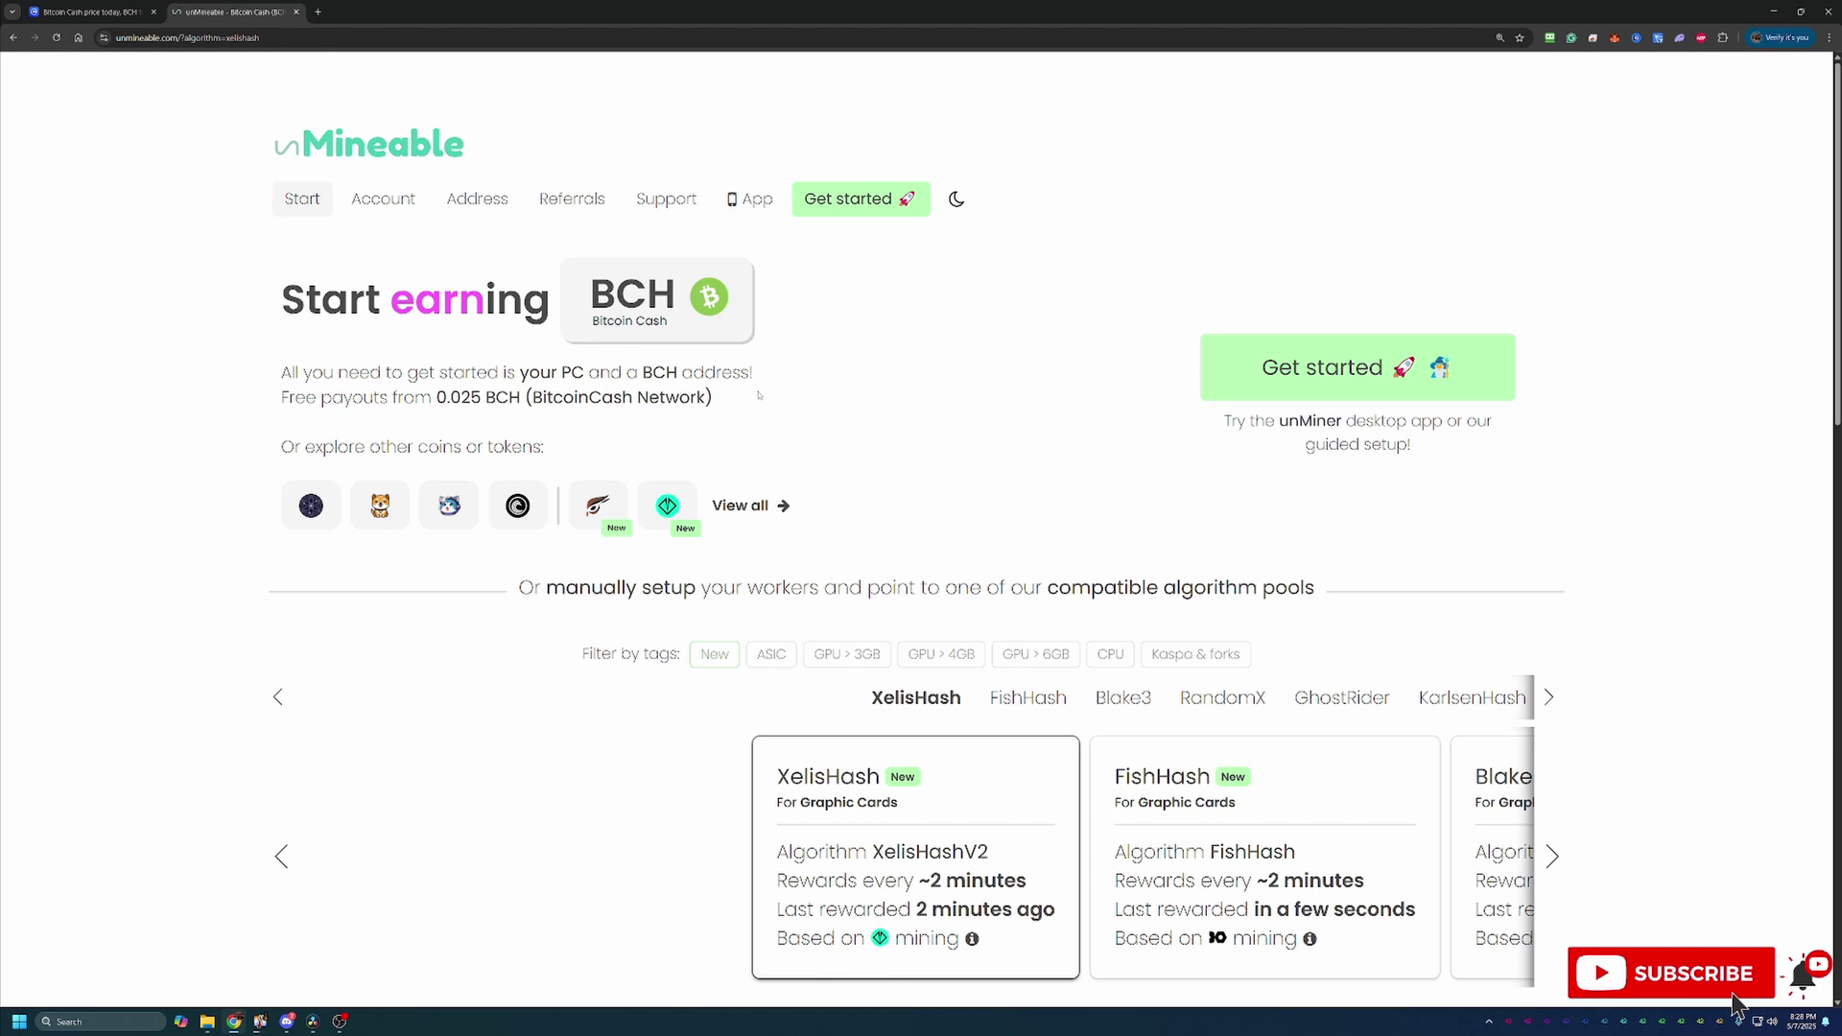
scroll(987, 778, "down", 1)
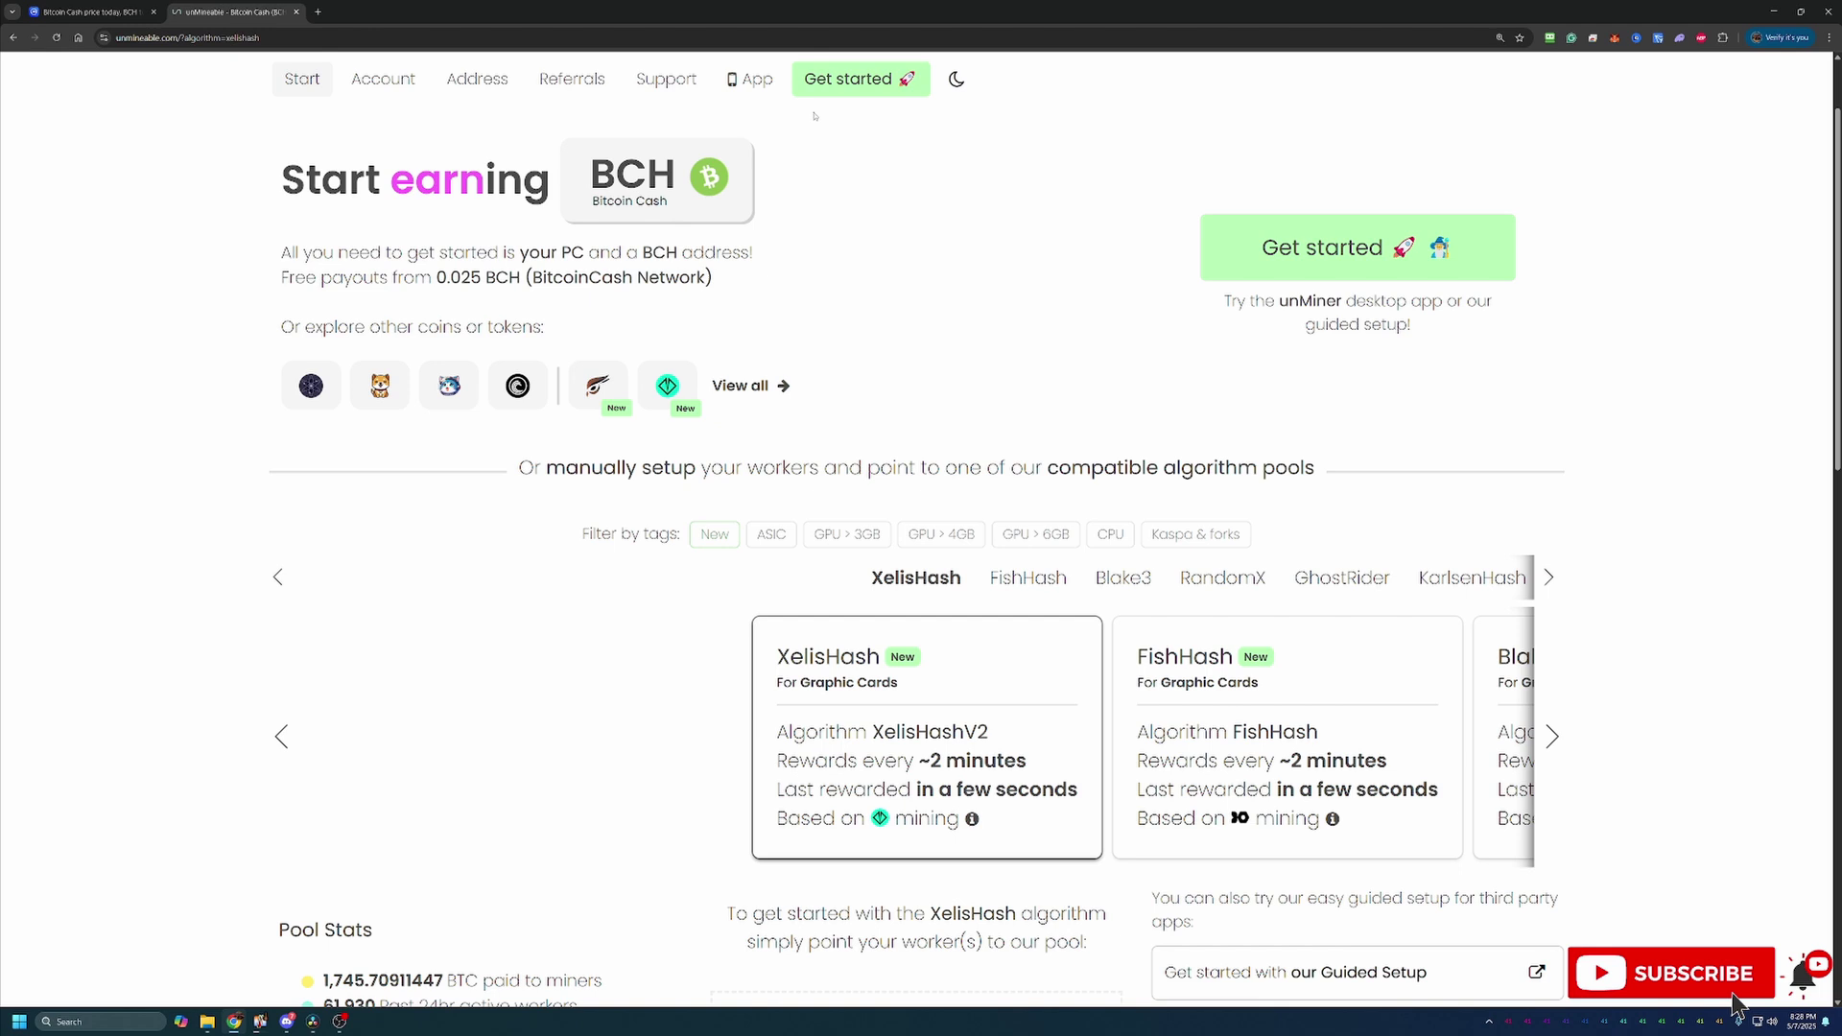
scroll(1233, 435, "down", 1)
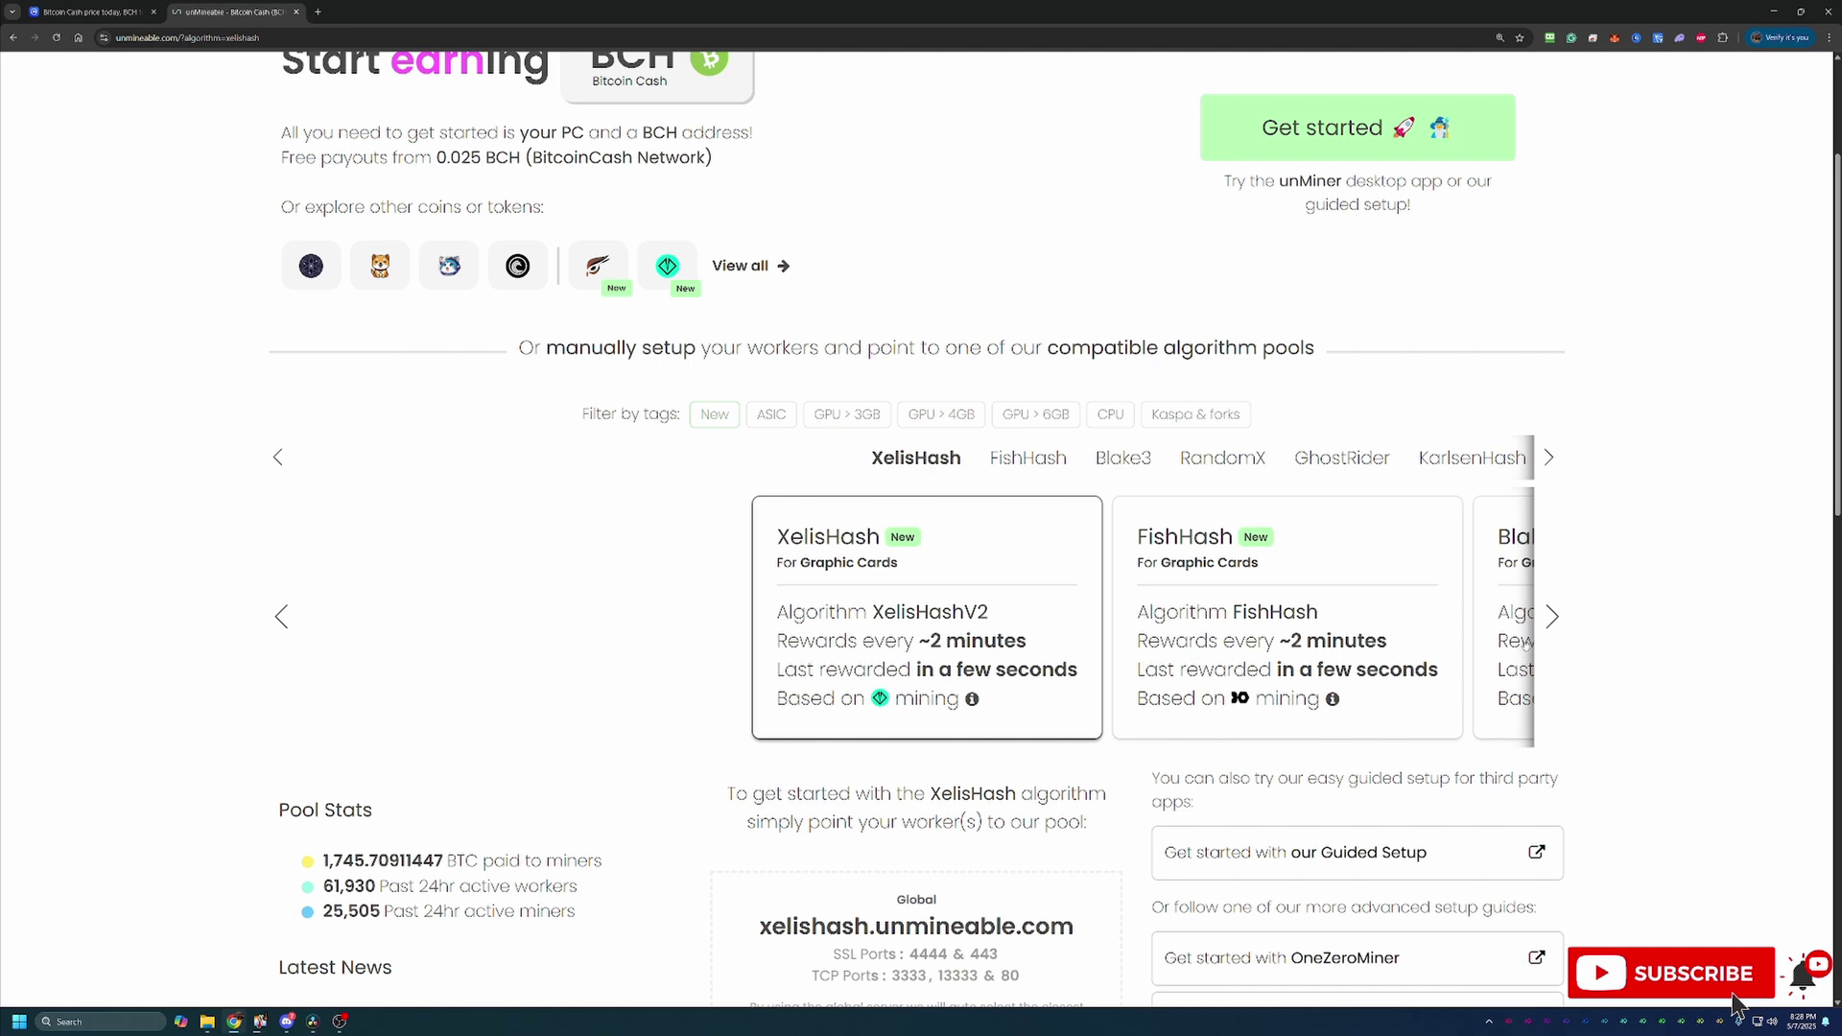
scroll(1525, 643, "down", 1)
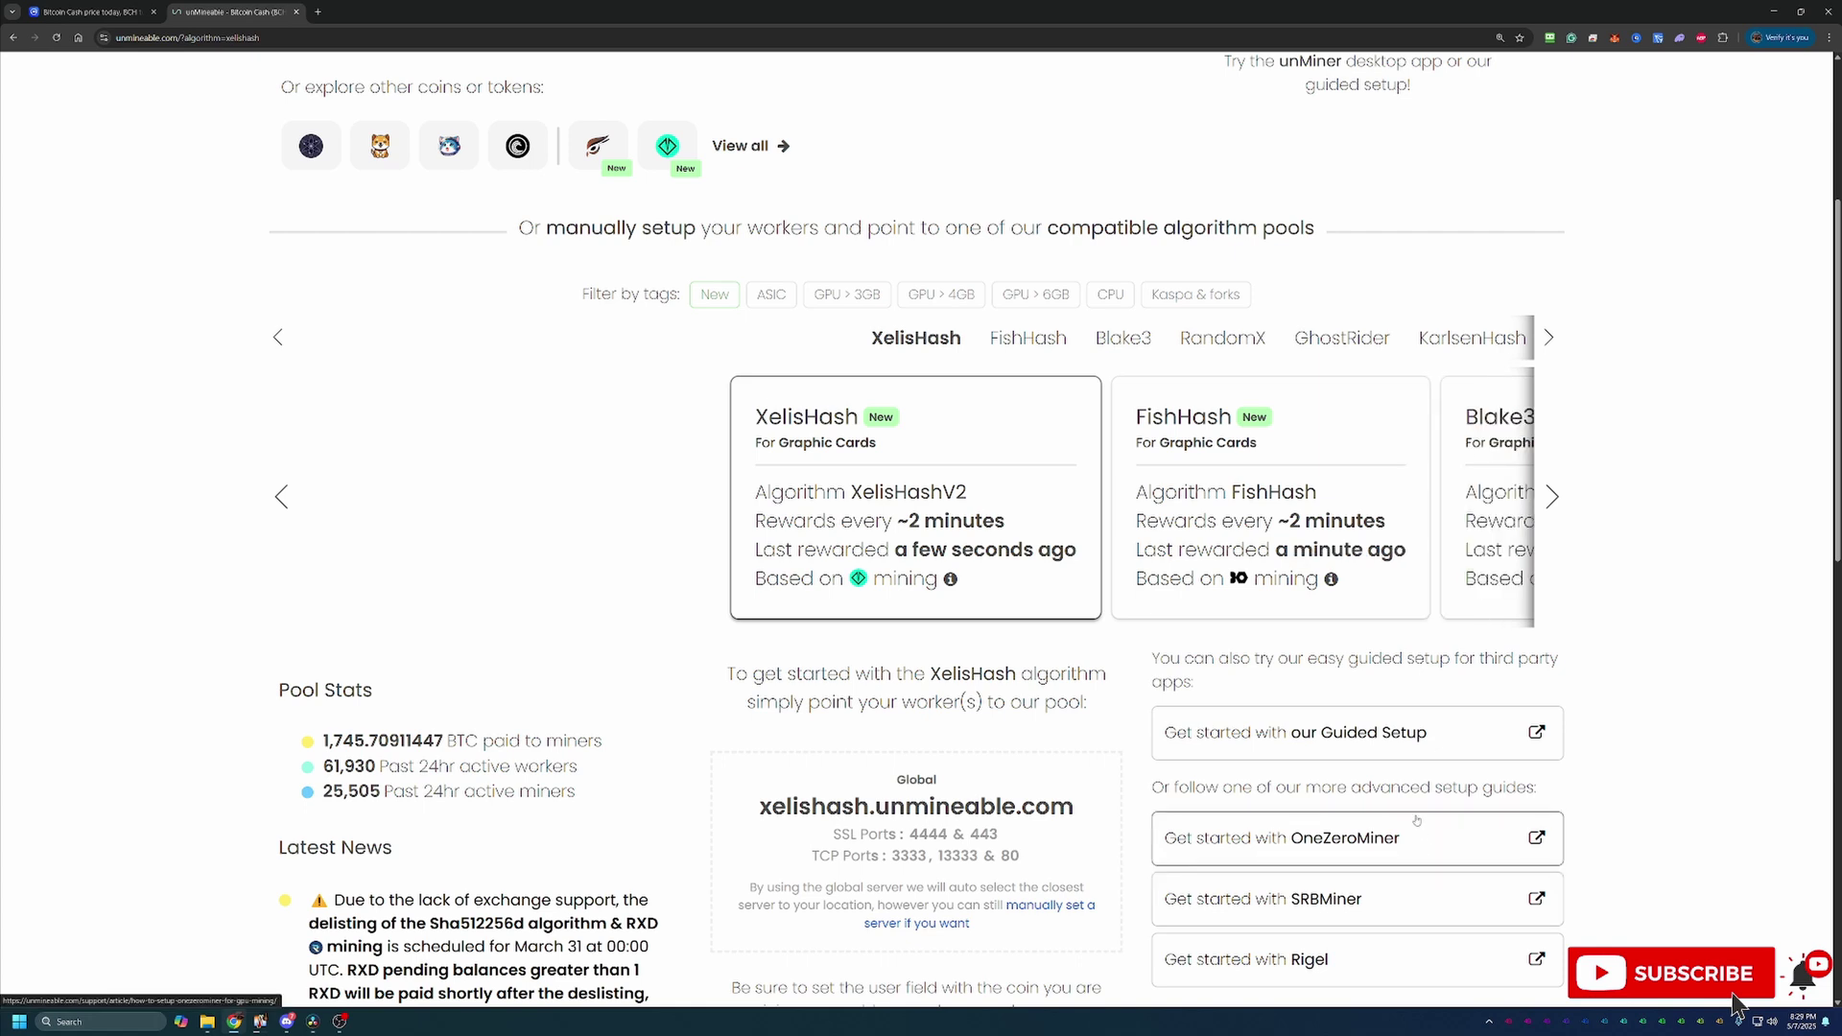
Launch unMineable's Guided Setup and choose the Basic setup mode.
left_click(1350, 736)
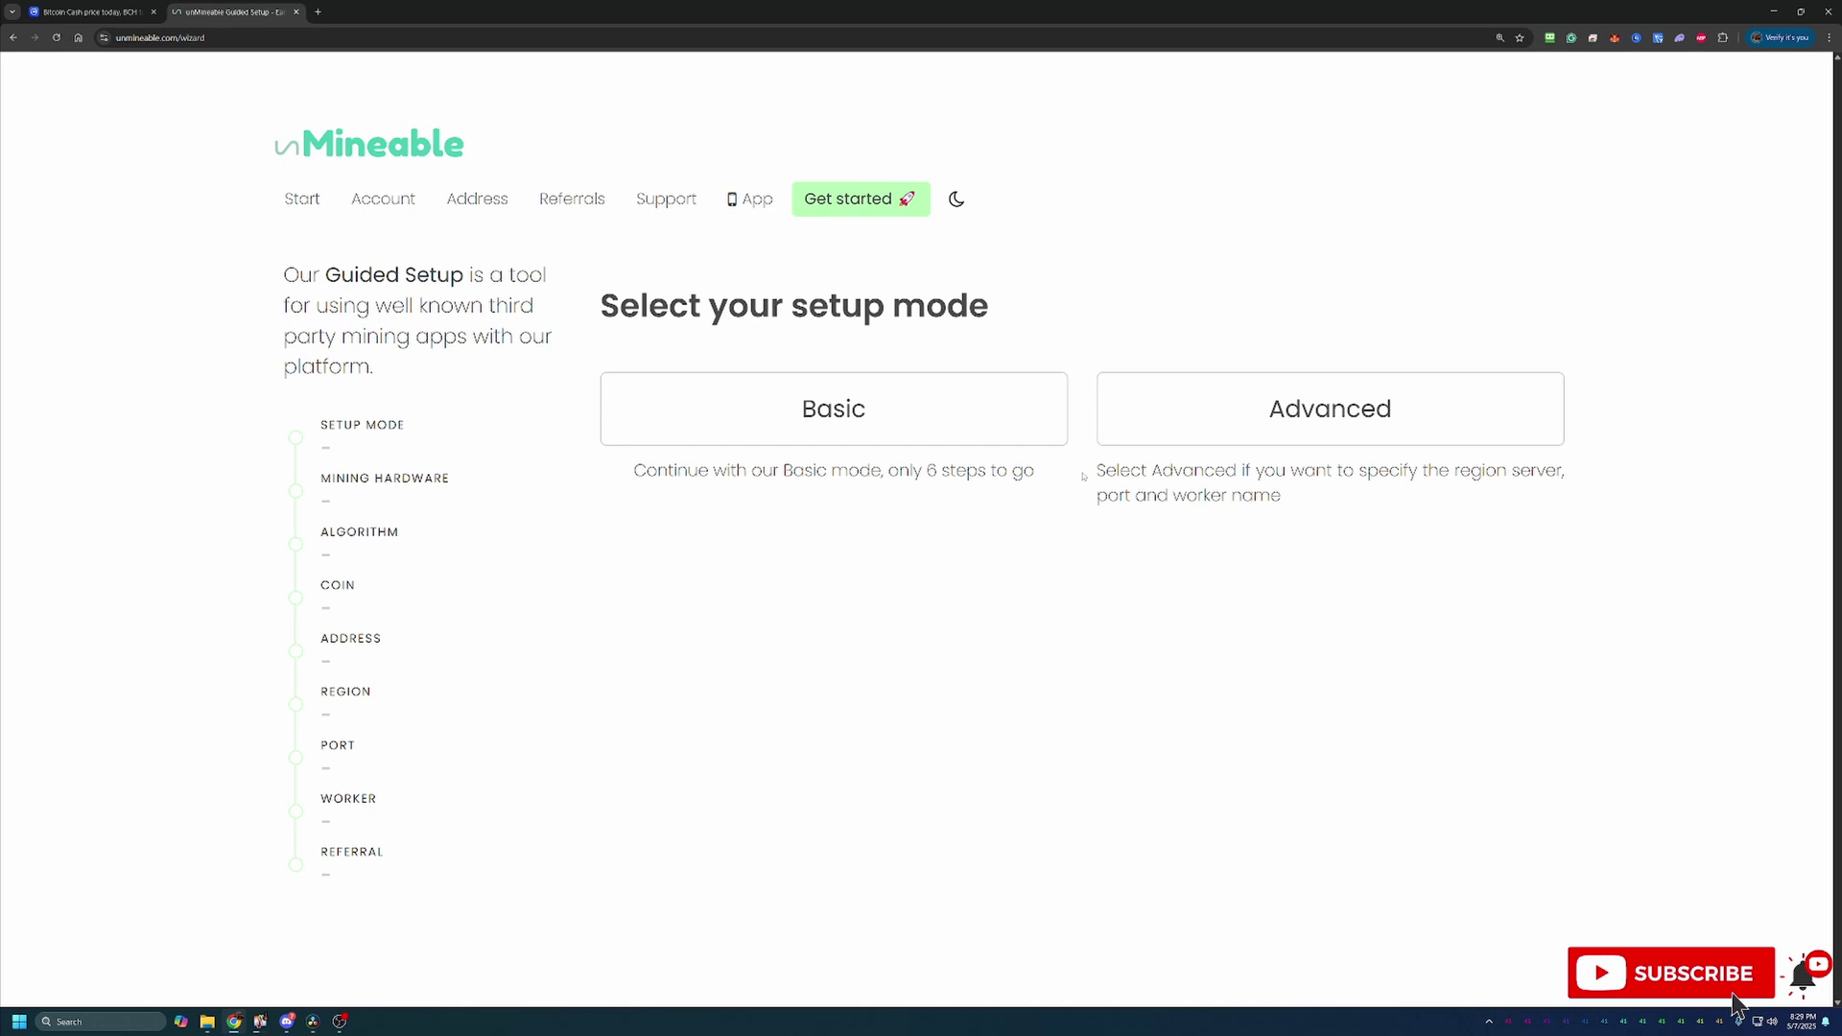
left_click(863, 413)
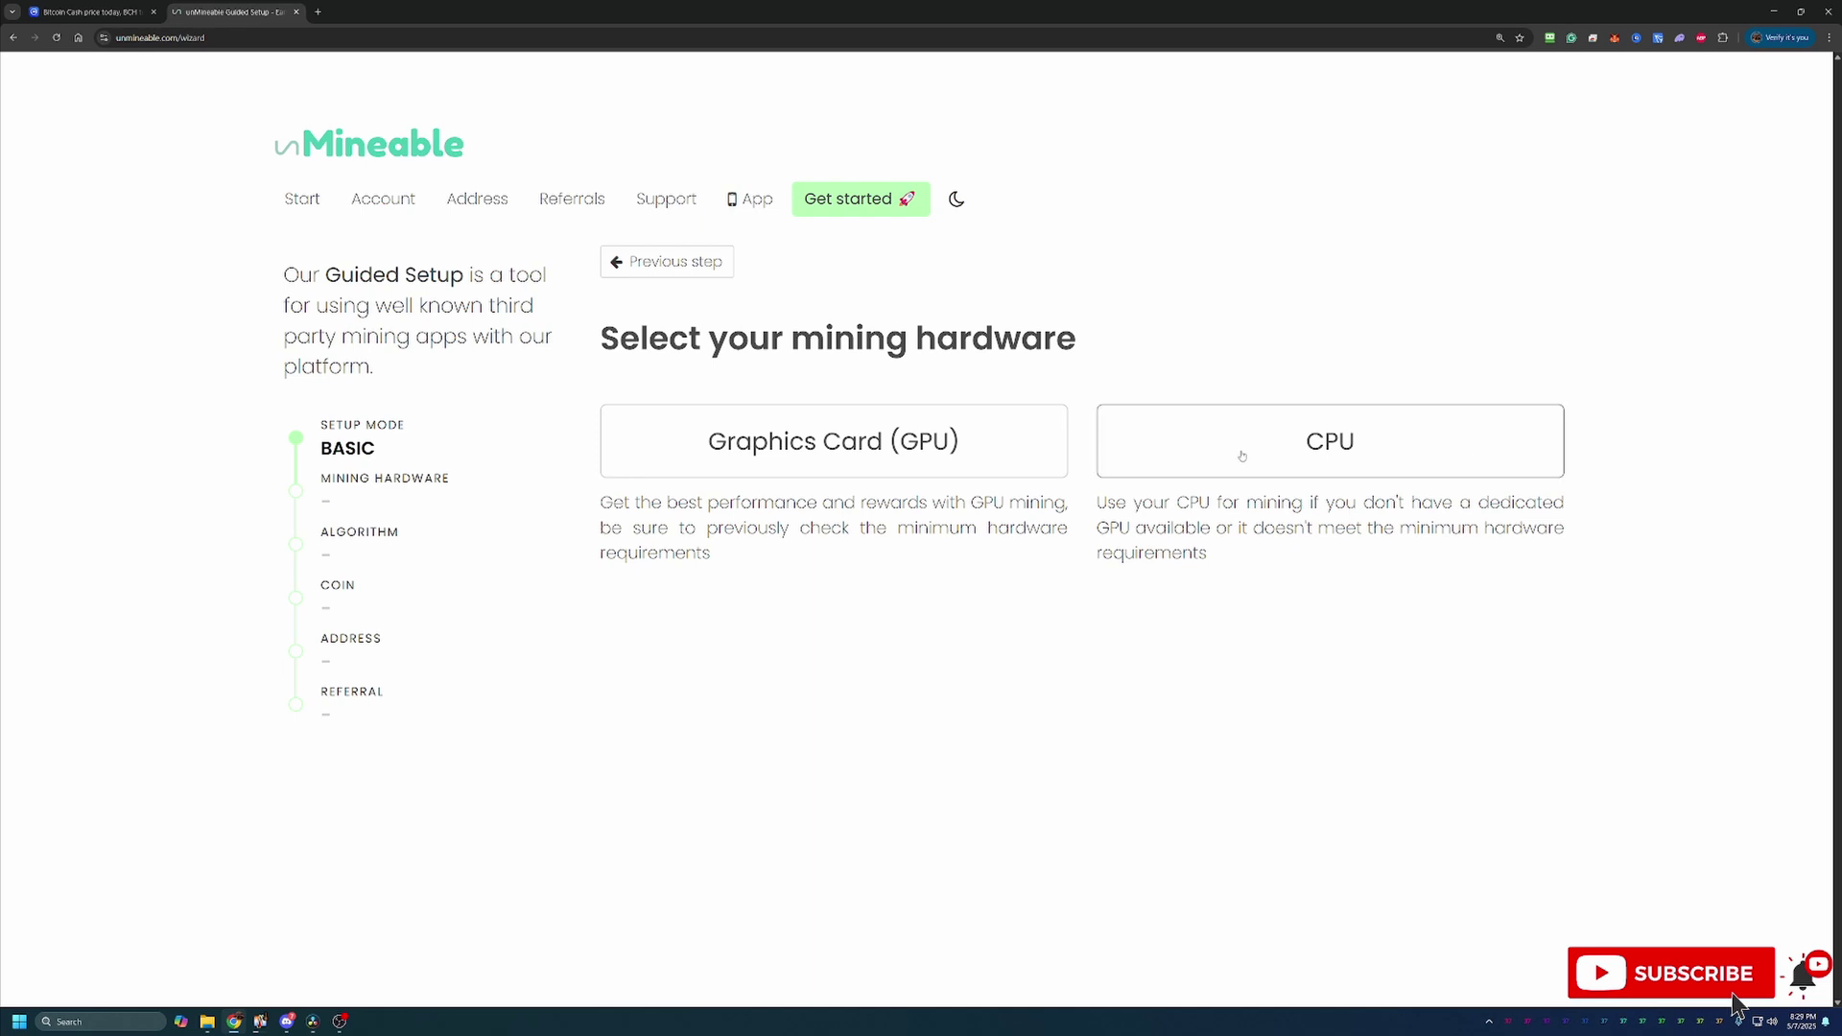
right_click(1185, 474)
left_click(1116, 506)
Choose Graphics Card (GPU) as hardware and Kawpow as the mining algorithm.
left_click(870, 474)
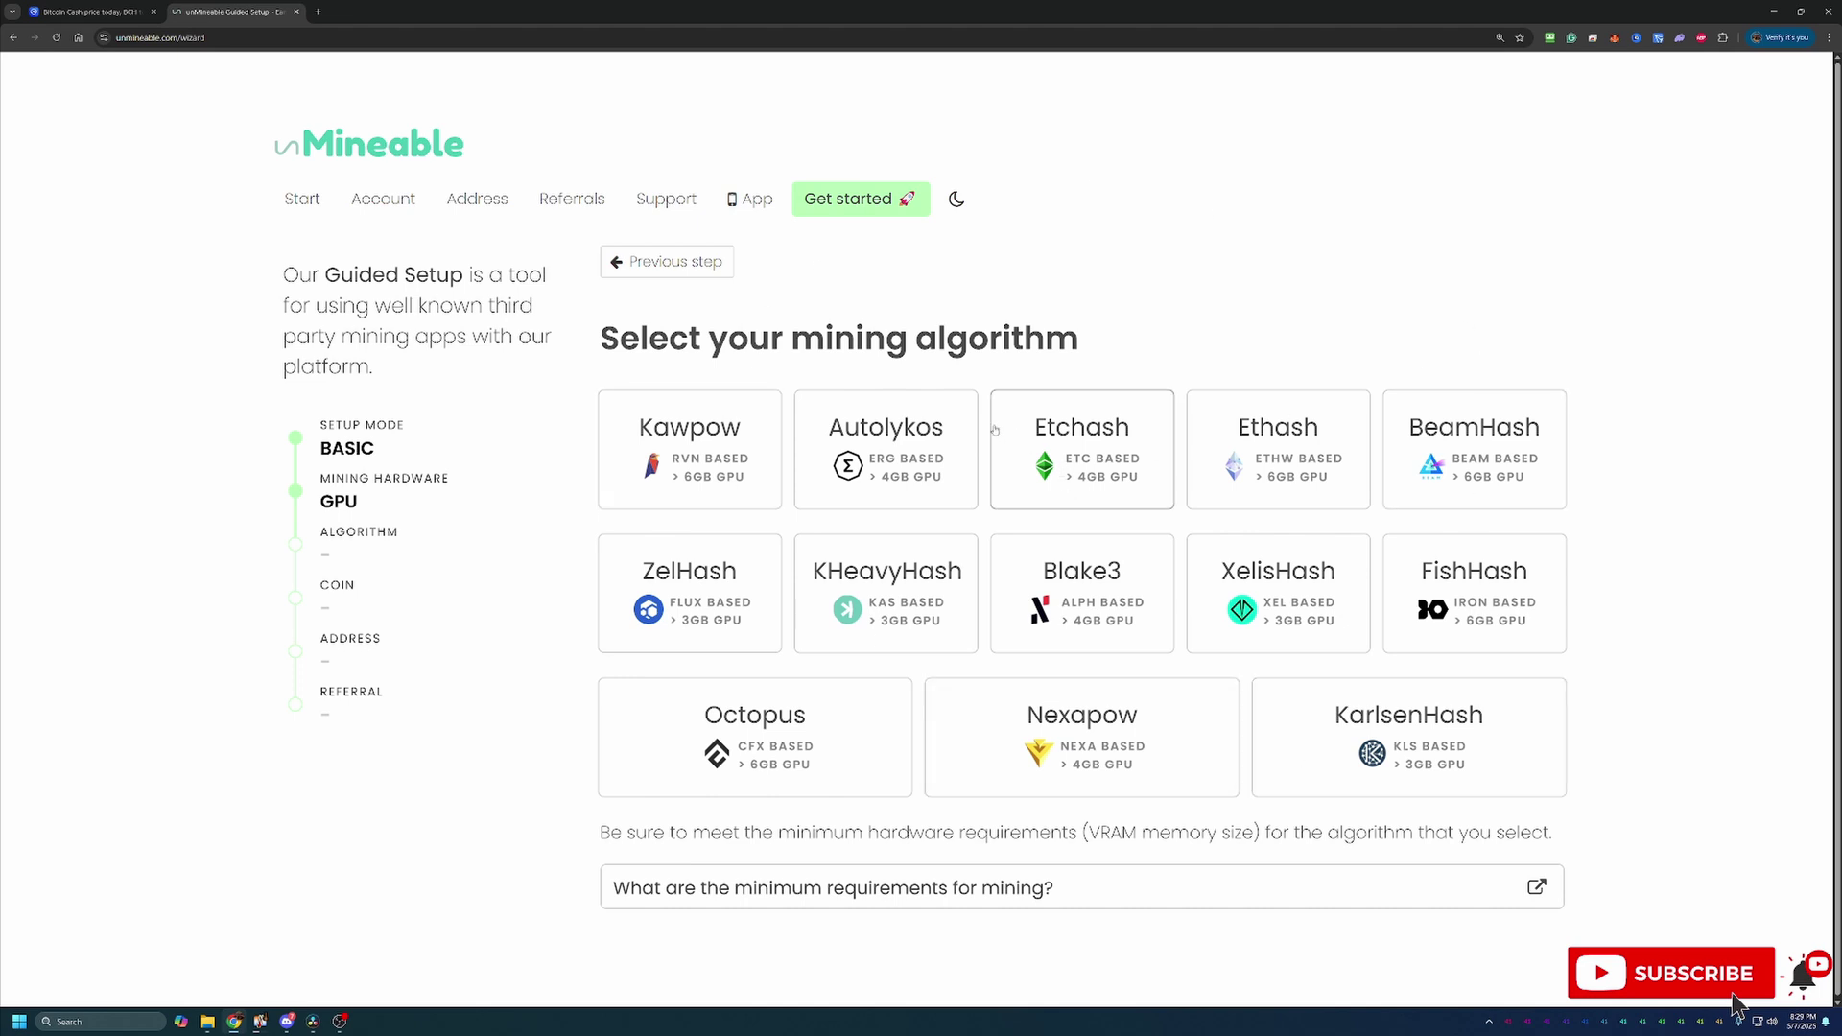
left_click(745, 436)
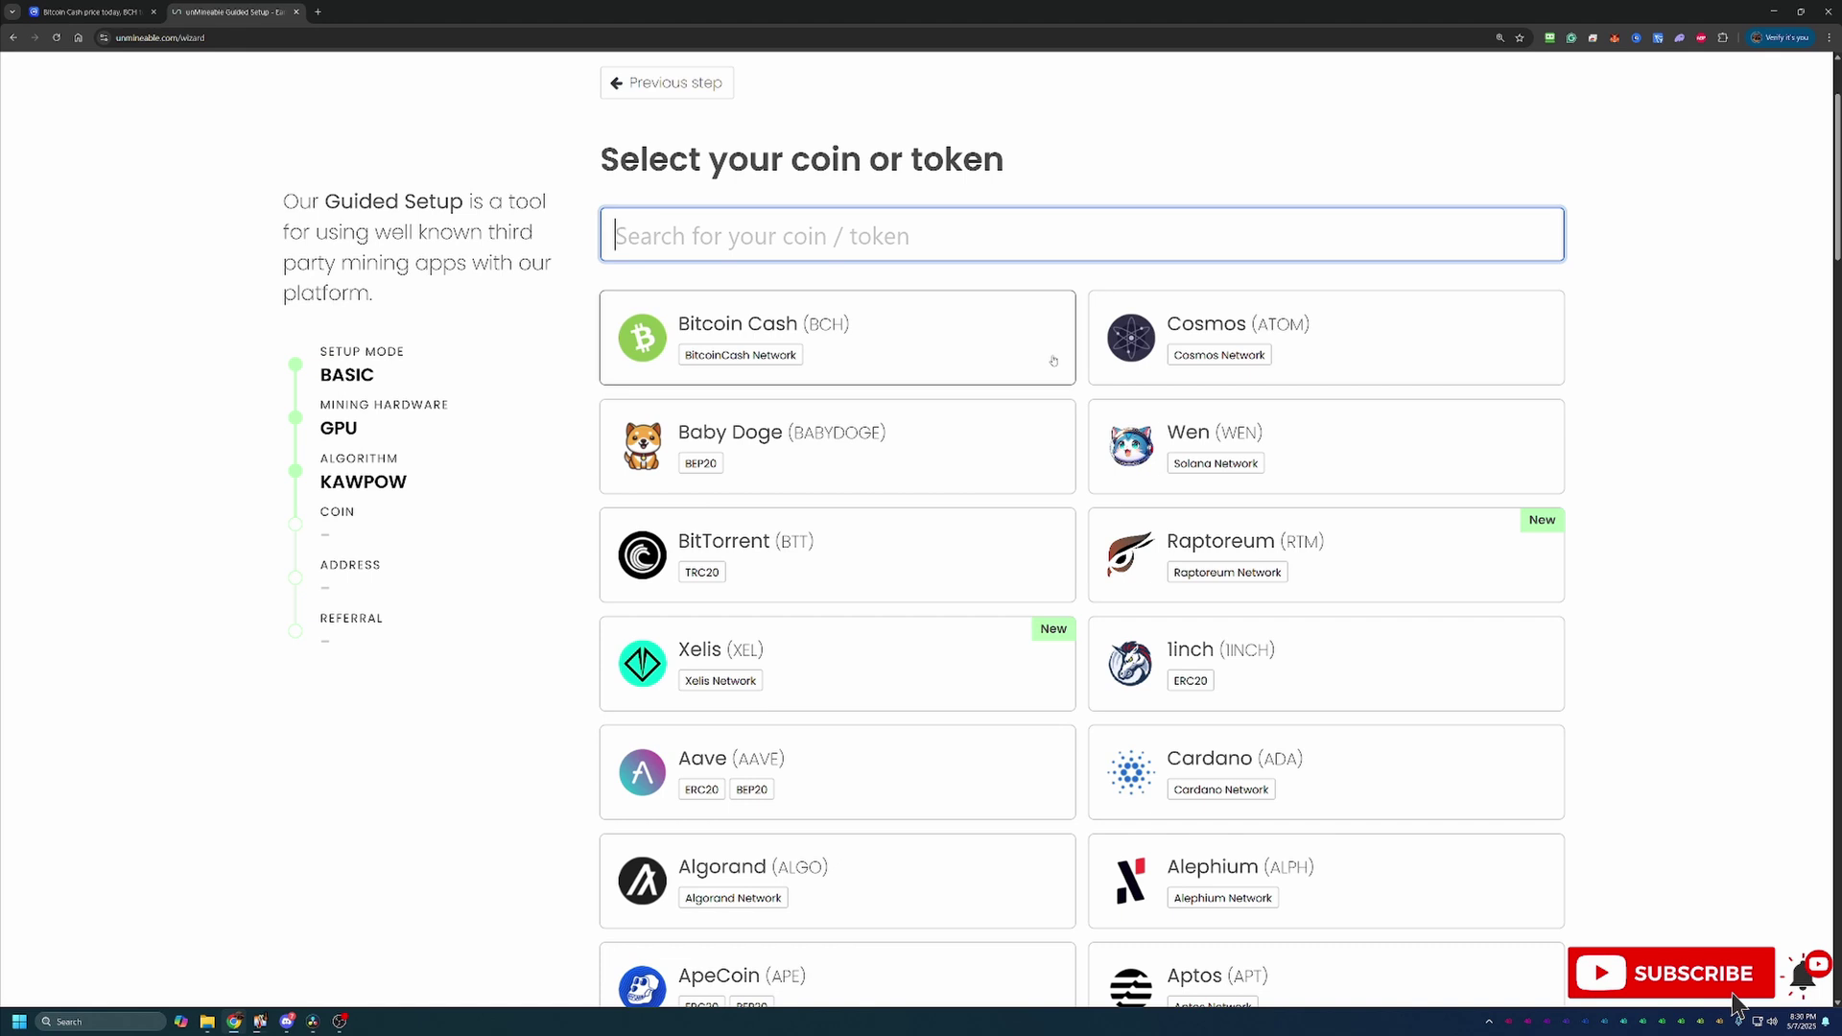
Pick Bitcoin Cash (BCH), paste the BCH wallet address, and close the Adblock Plus tab.
left_click(985, 344)
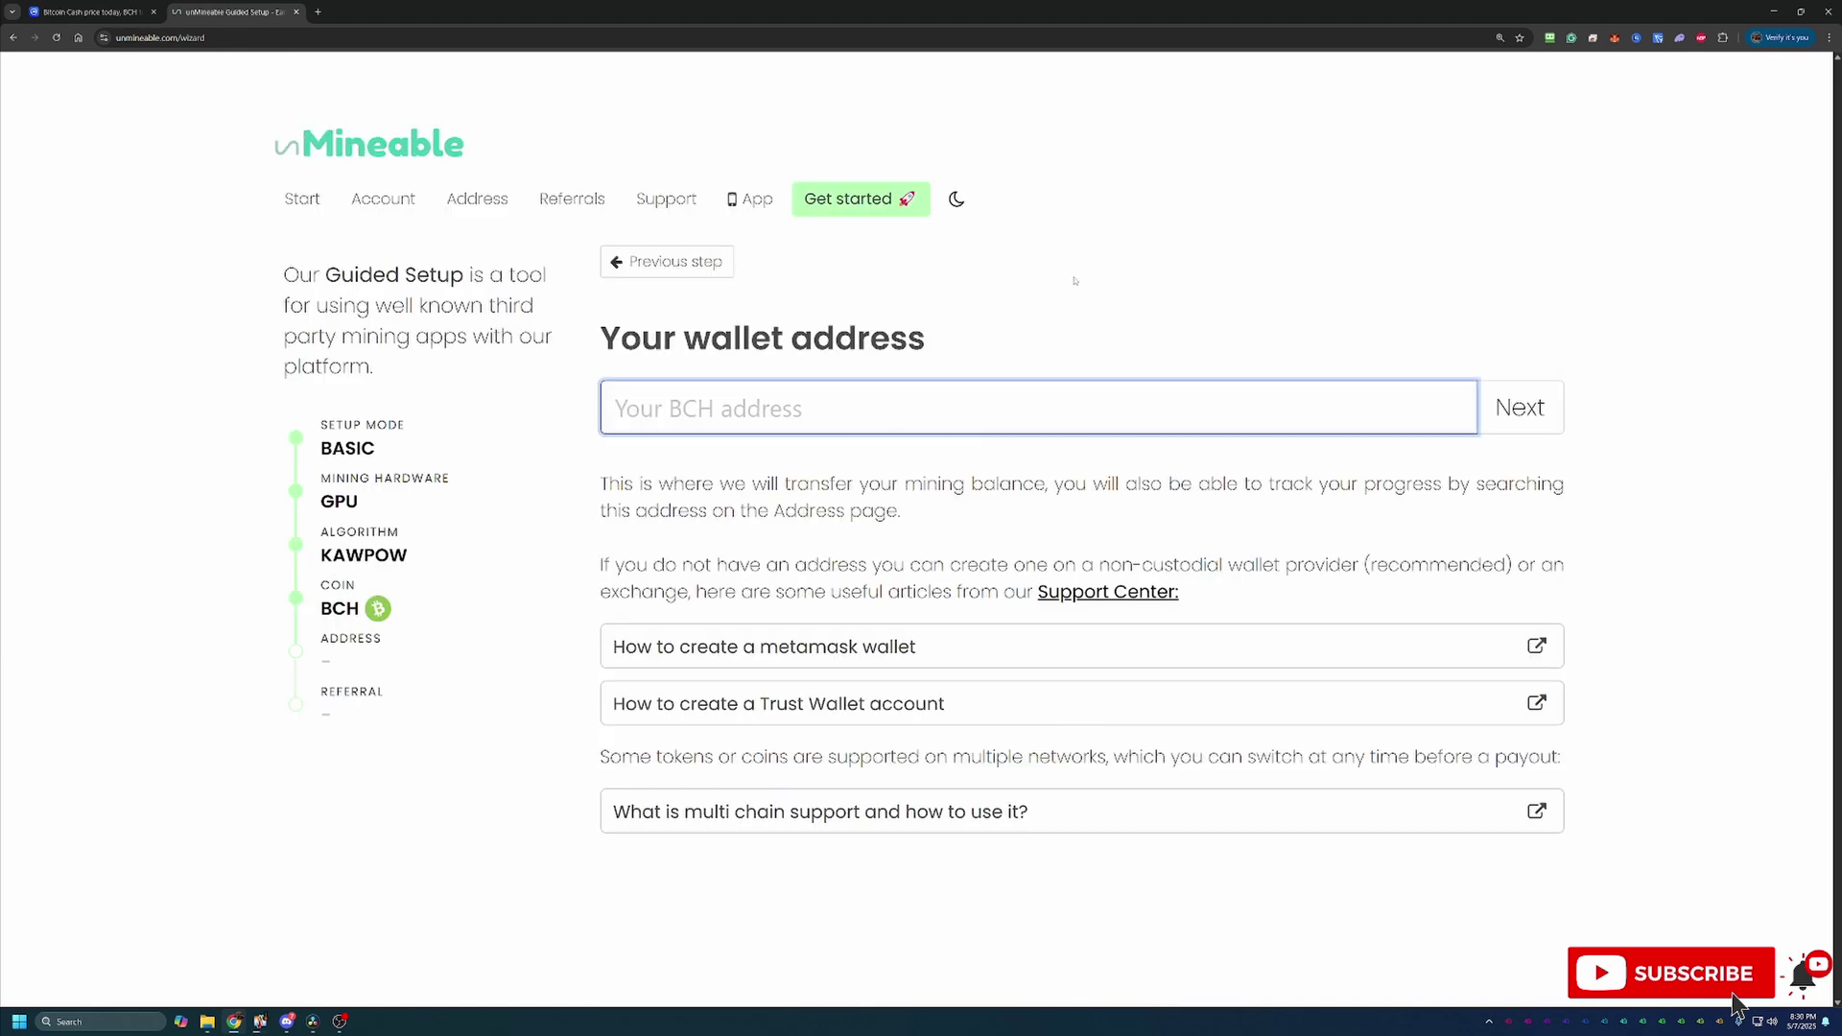
key("ctrl+v")
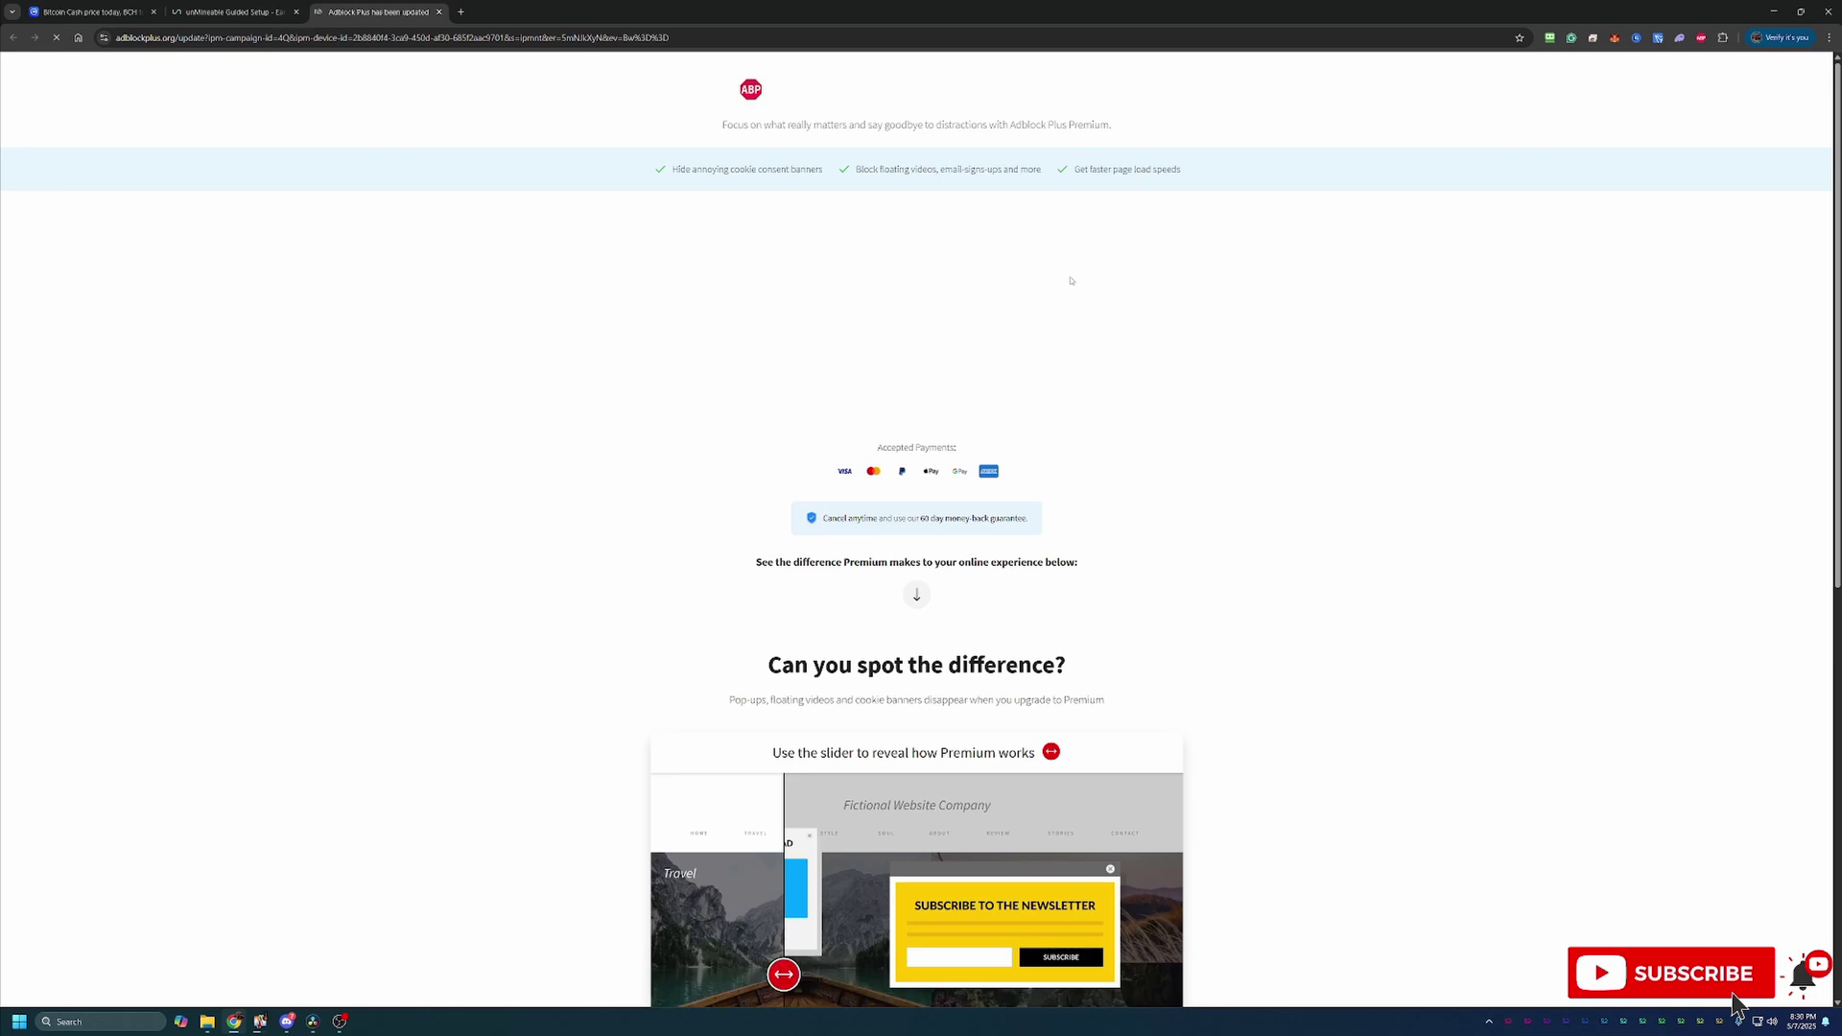
key("ctrl+w")
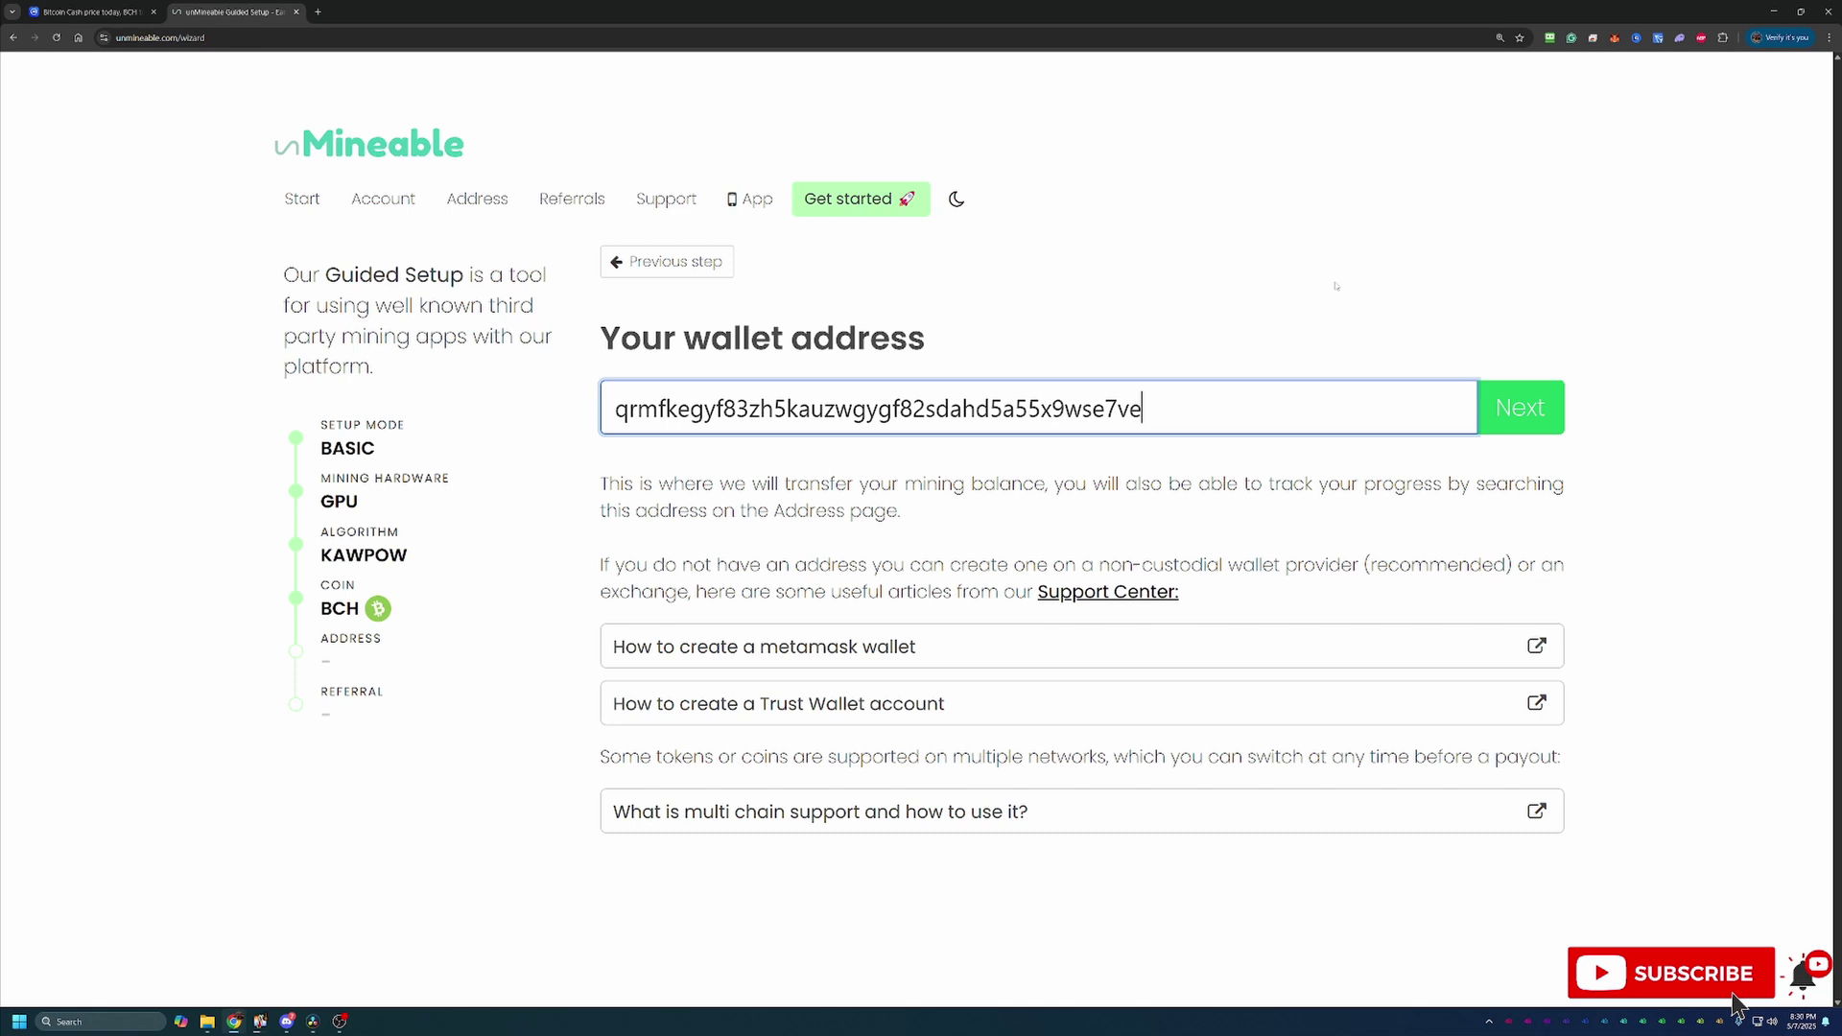
Submit the BCH wallet address and accept the pre-filled referral code.
left_click(1508, 394)
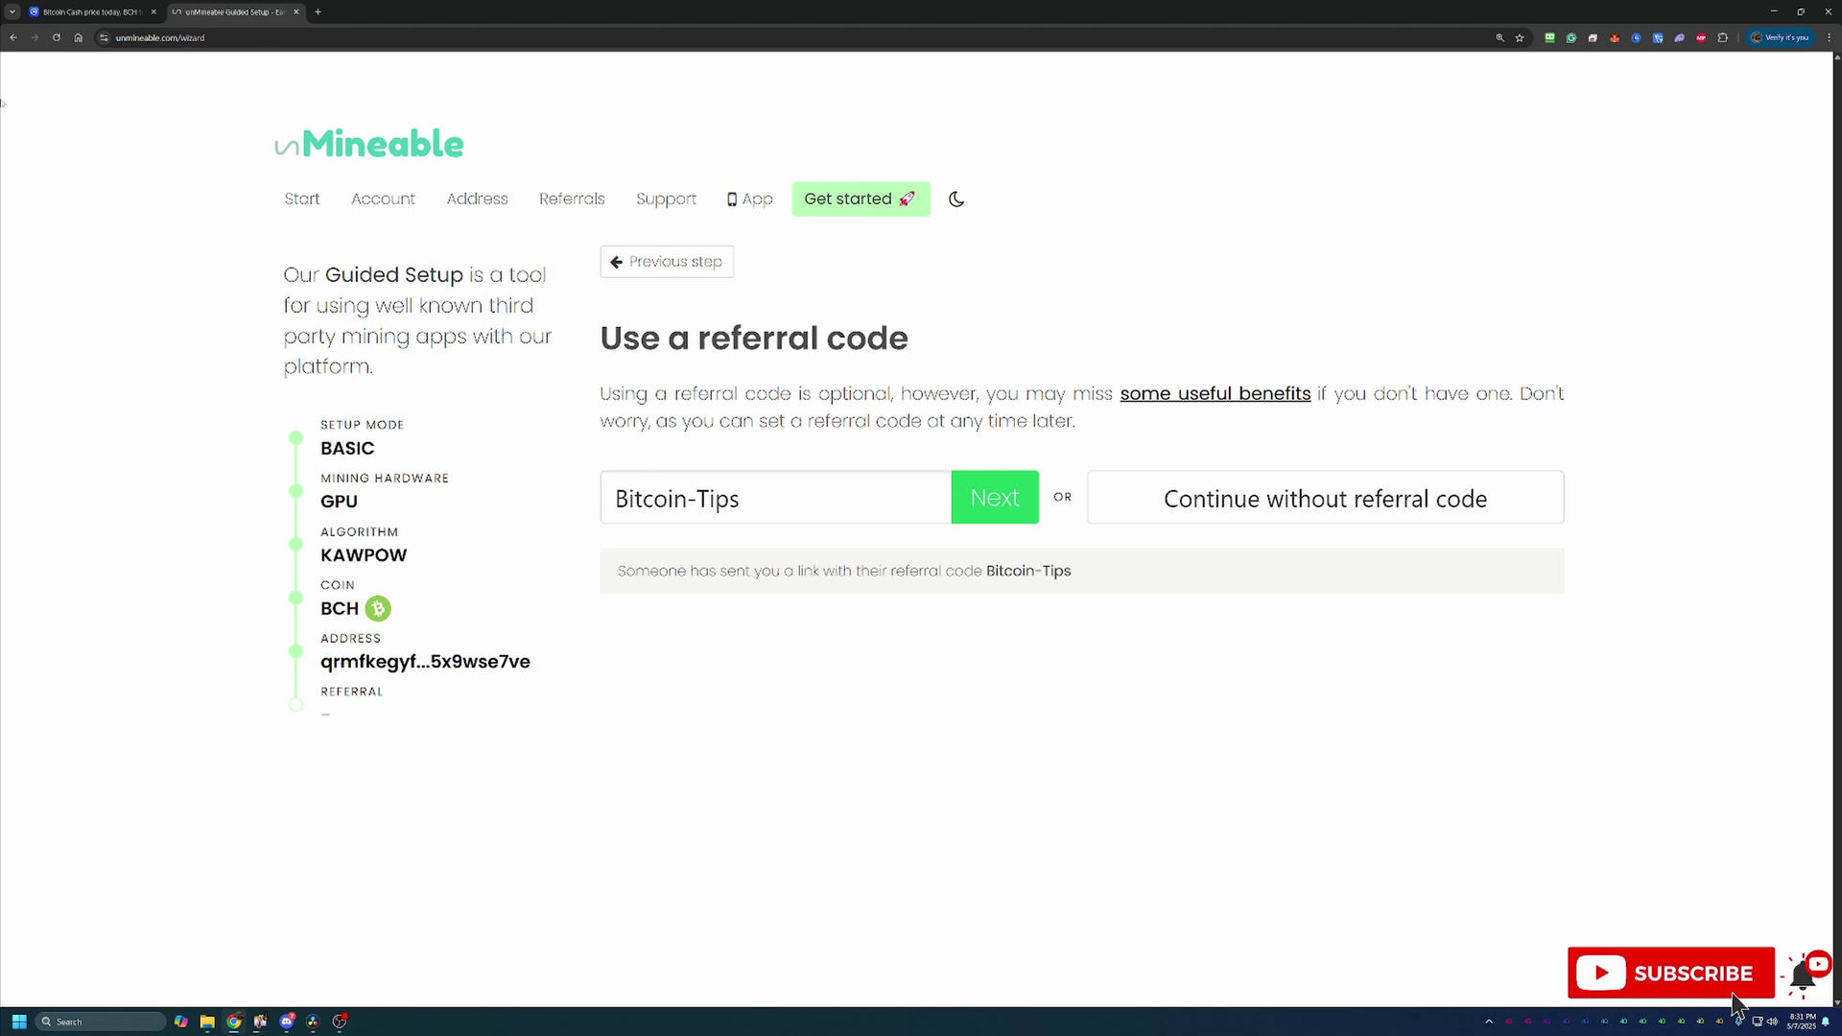
left_click(993, 513)
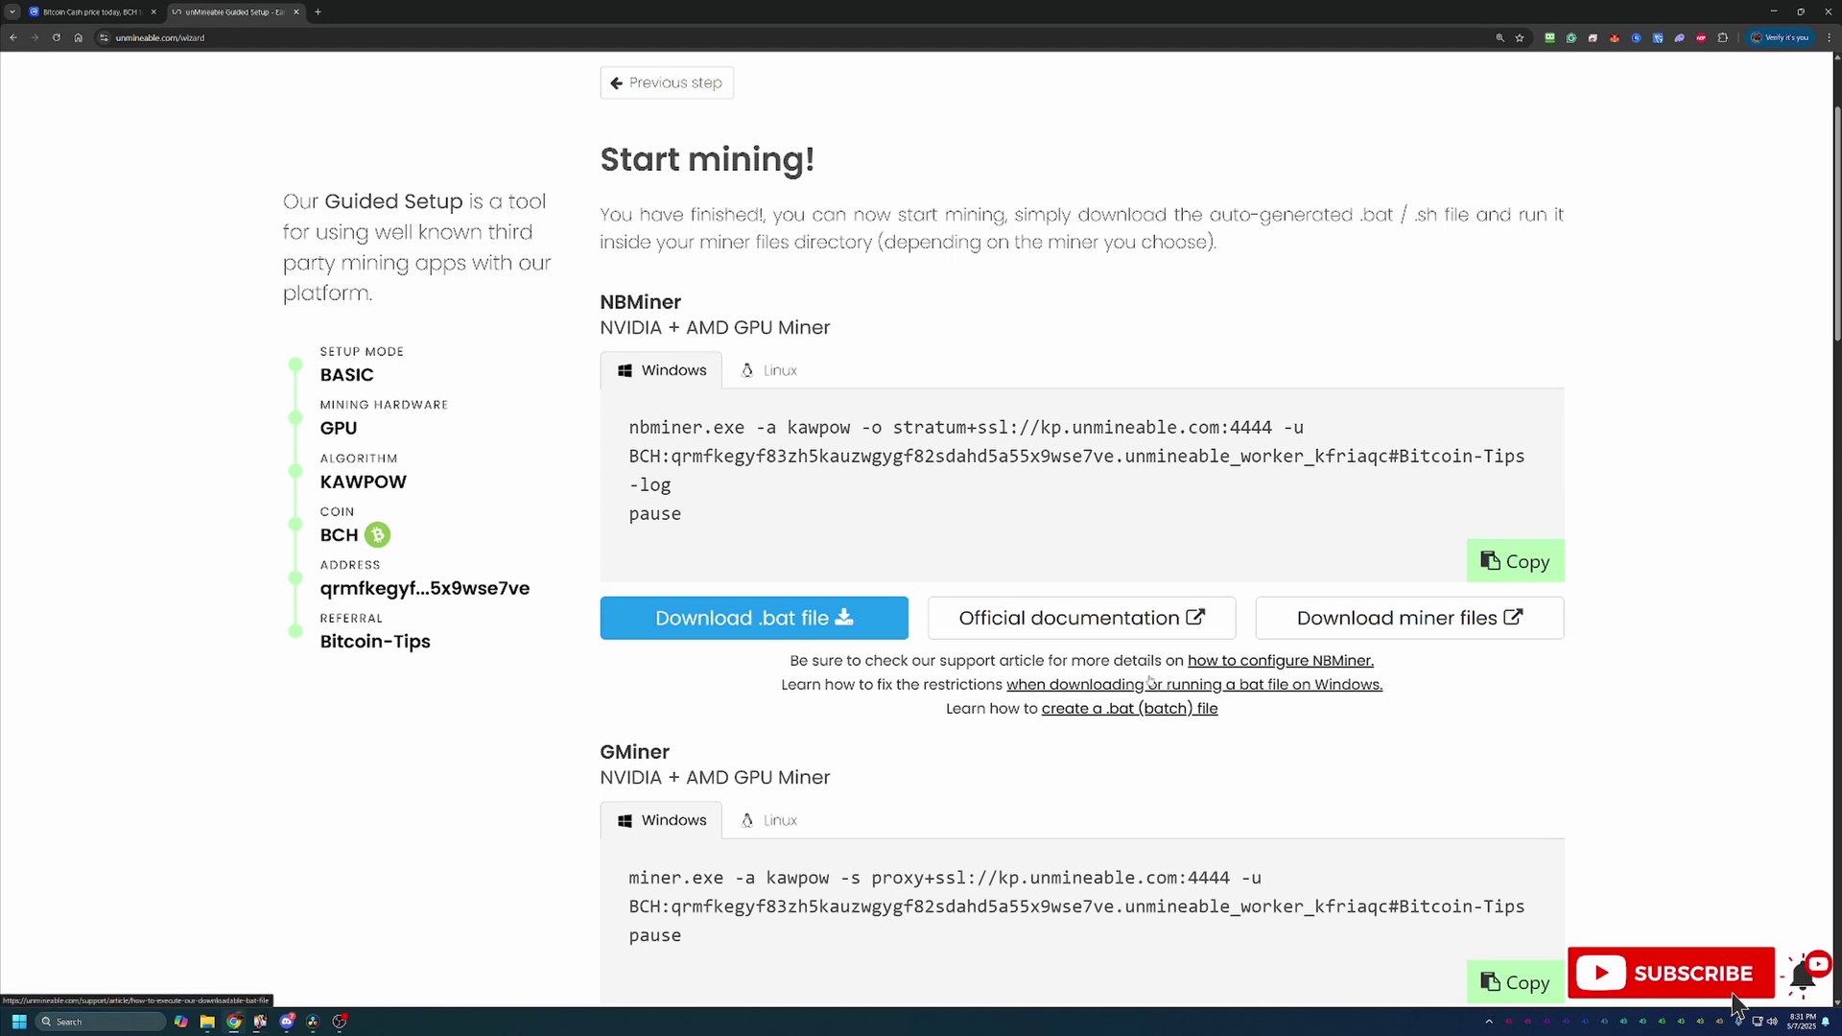
Scroll down the Start mining page to the GMiner section.
scroll(822, 529, "down", 3)
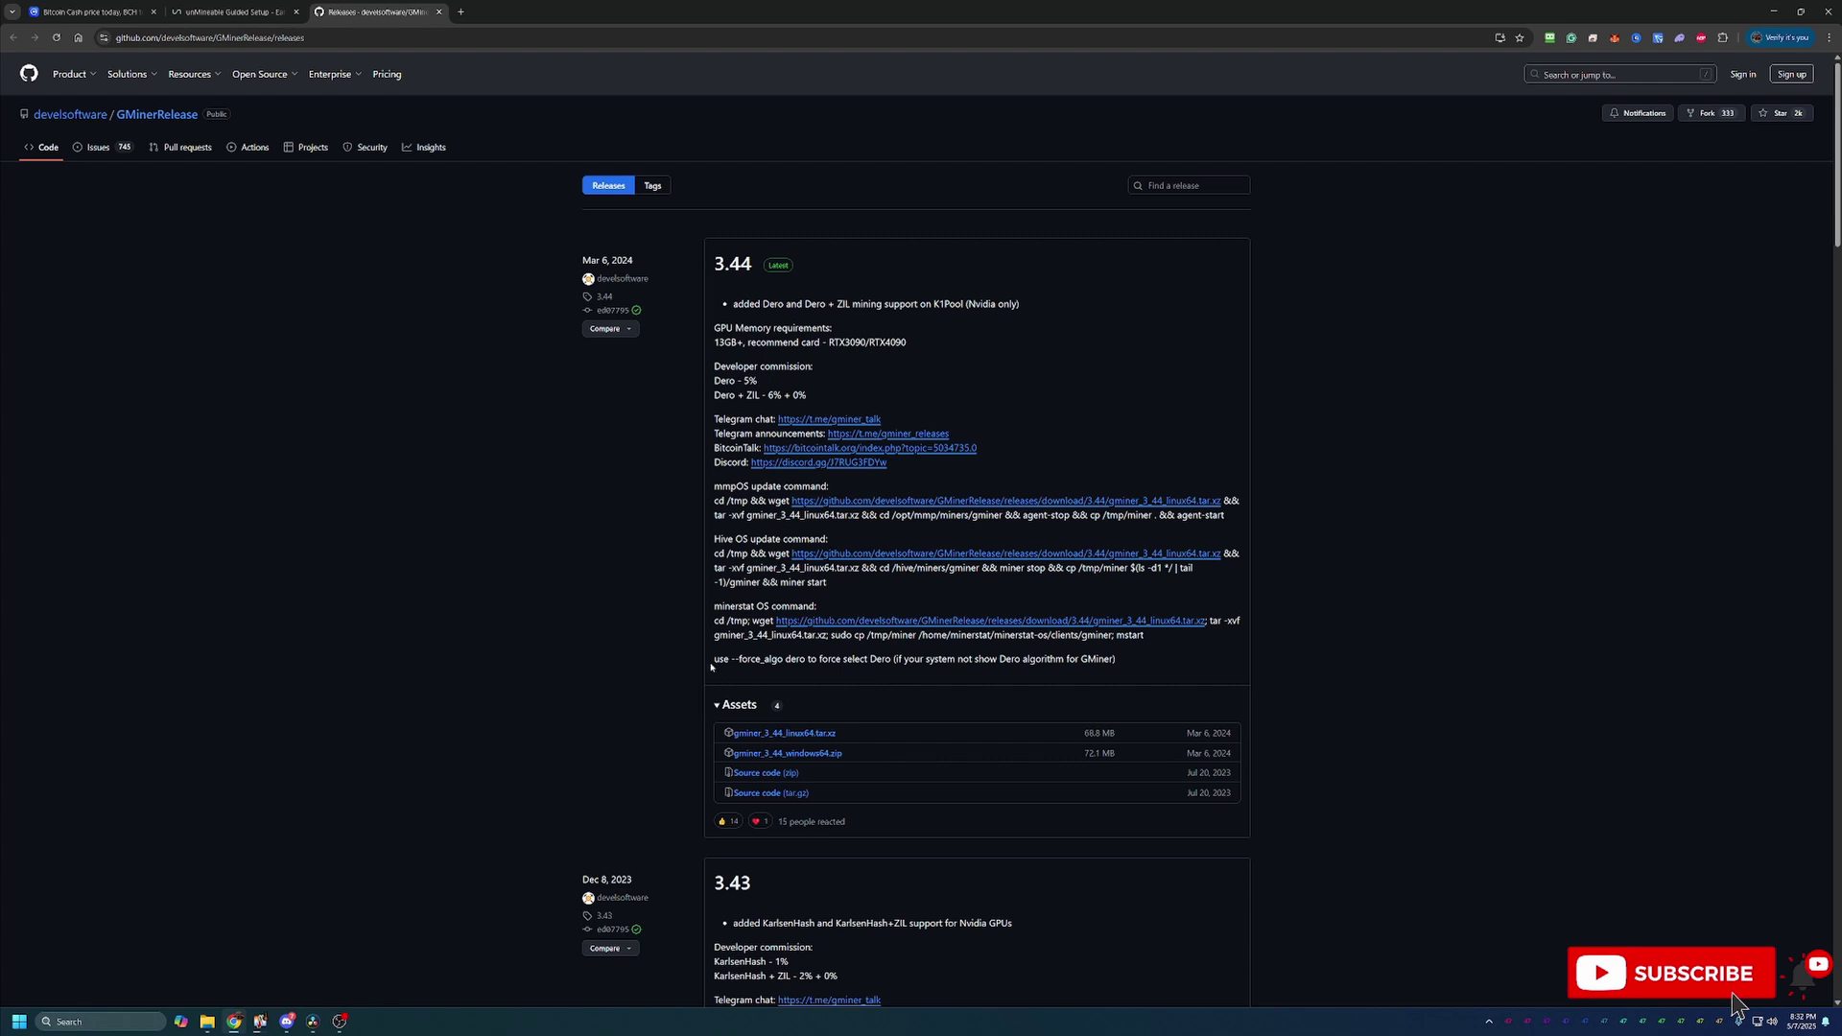
Back on unMineable, download GMiner's BCH .bat file and open the blocked download's details.
left_click(251, 12)
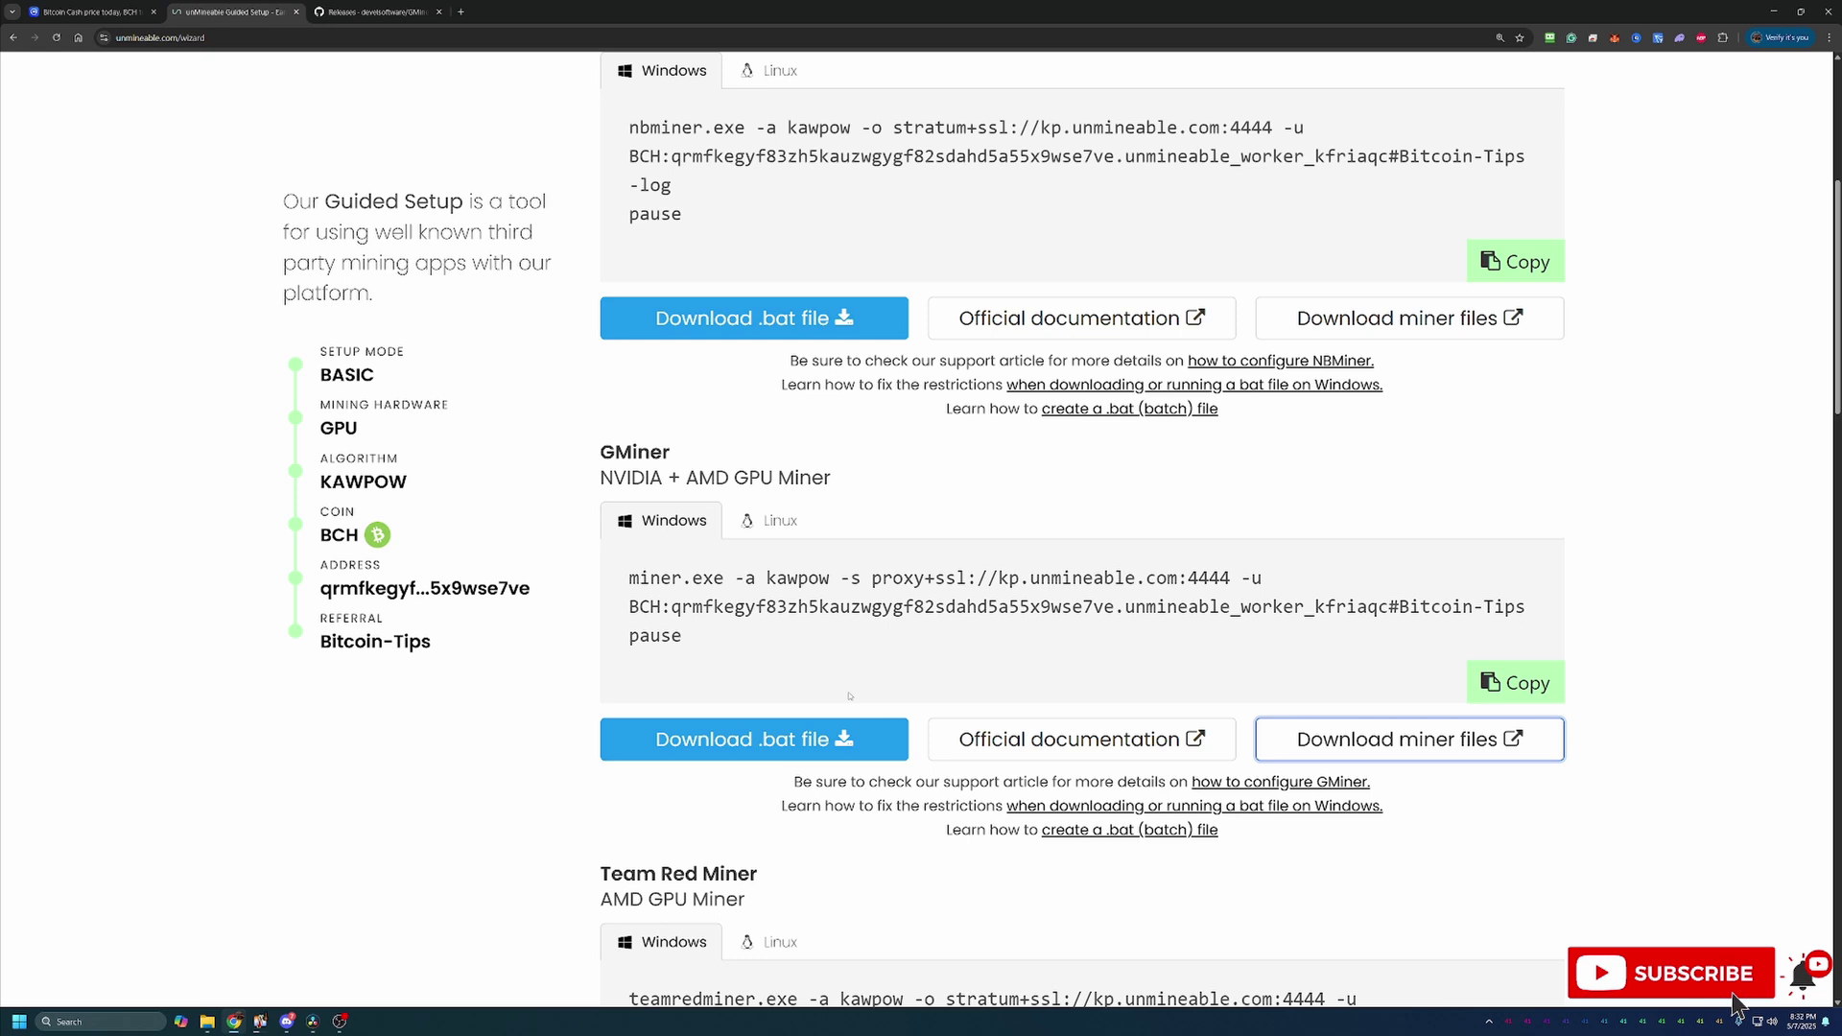
left_click(747, 754)
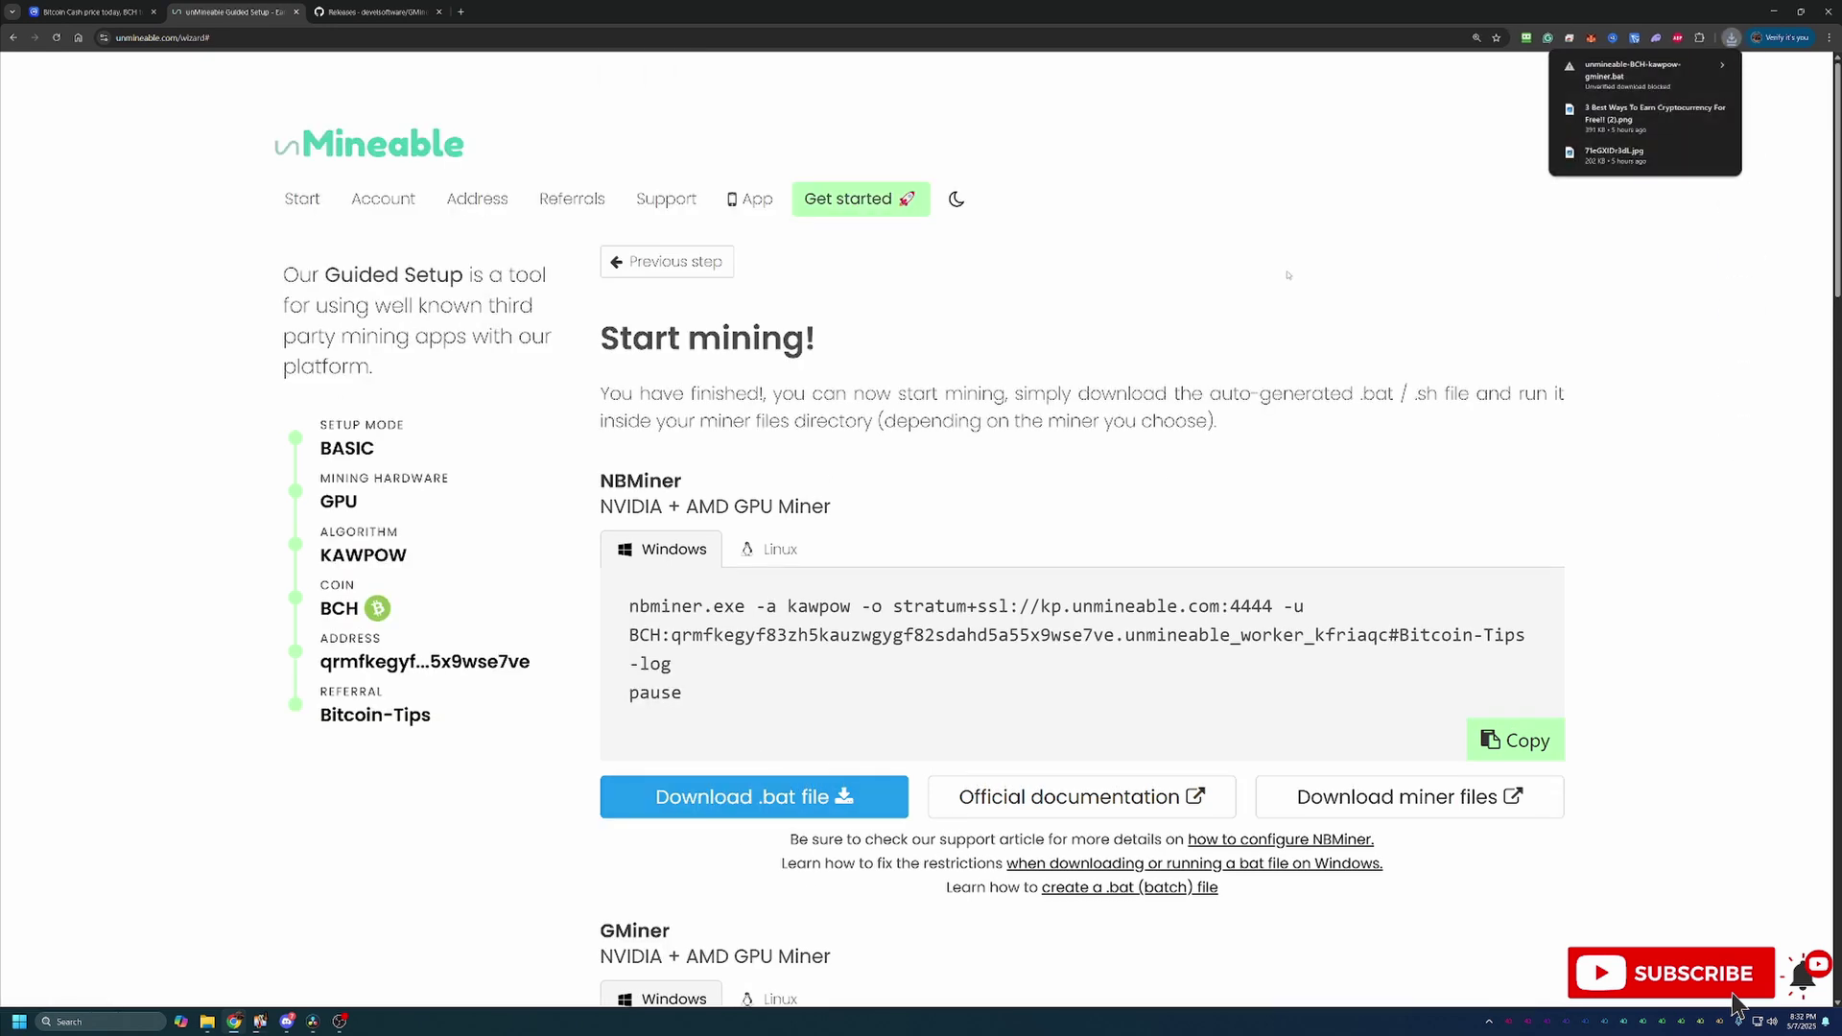
left_click(1641, 75)
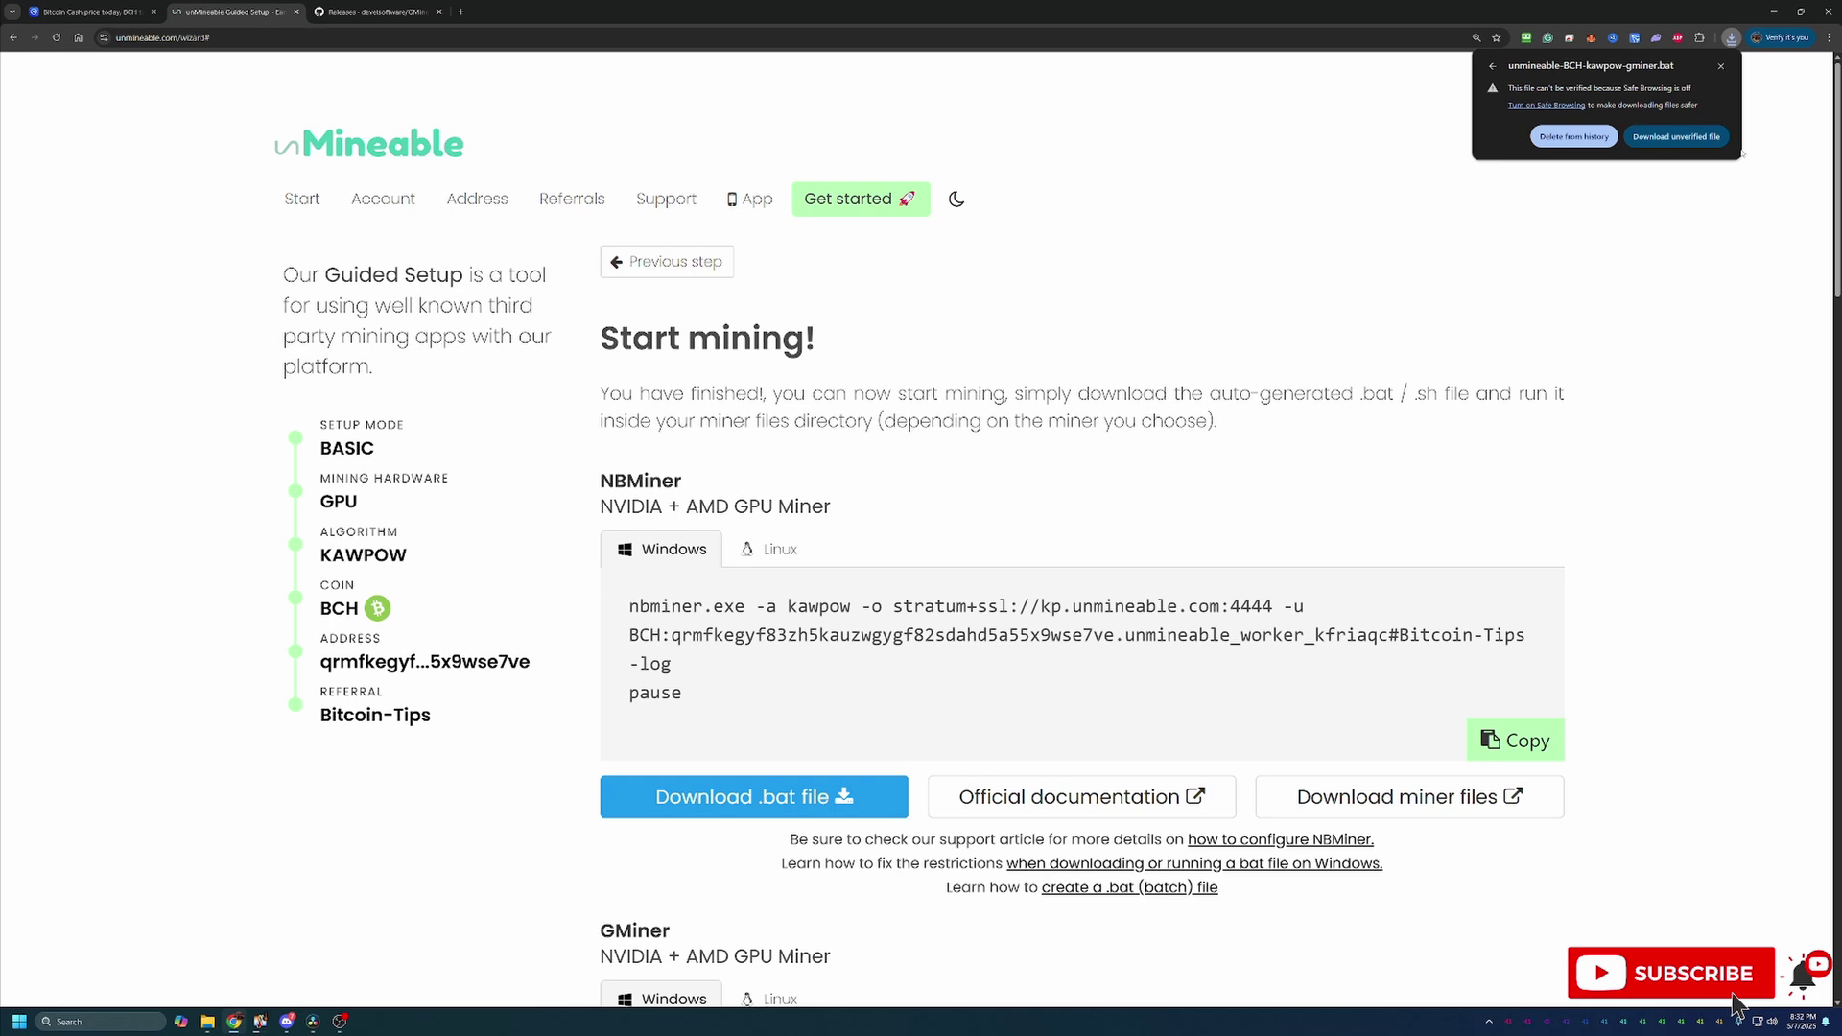
Keep the unverified download and run unmineable-BCH-kawpow-gminer.bat from gminer_3_44_windows64.
left_click(1657, 137)
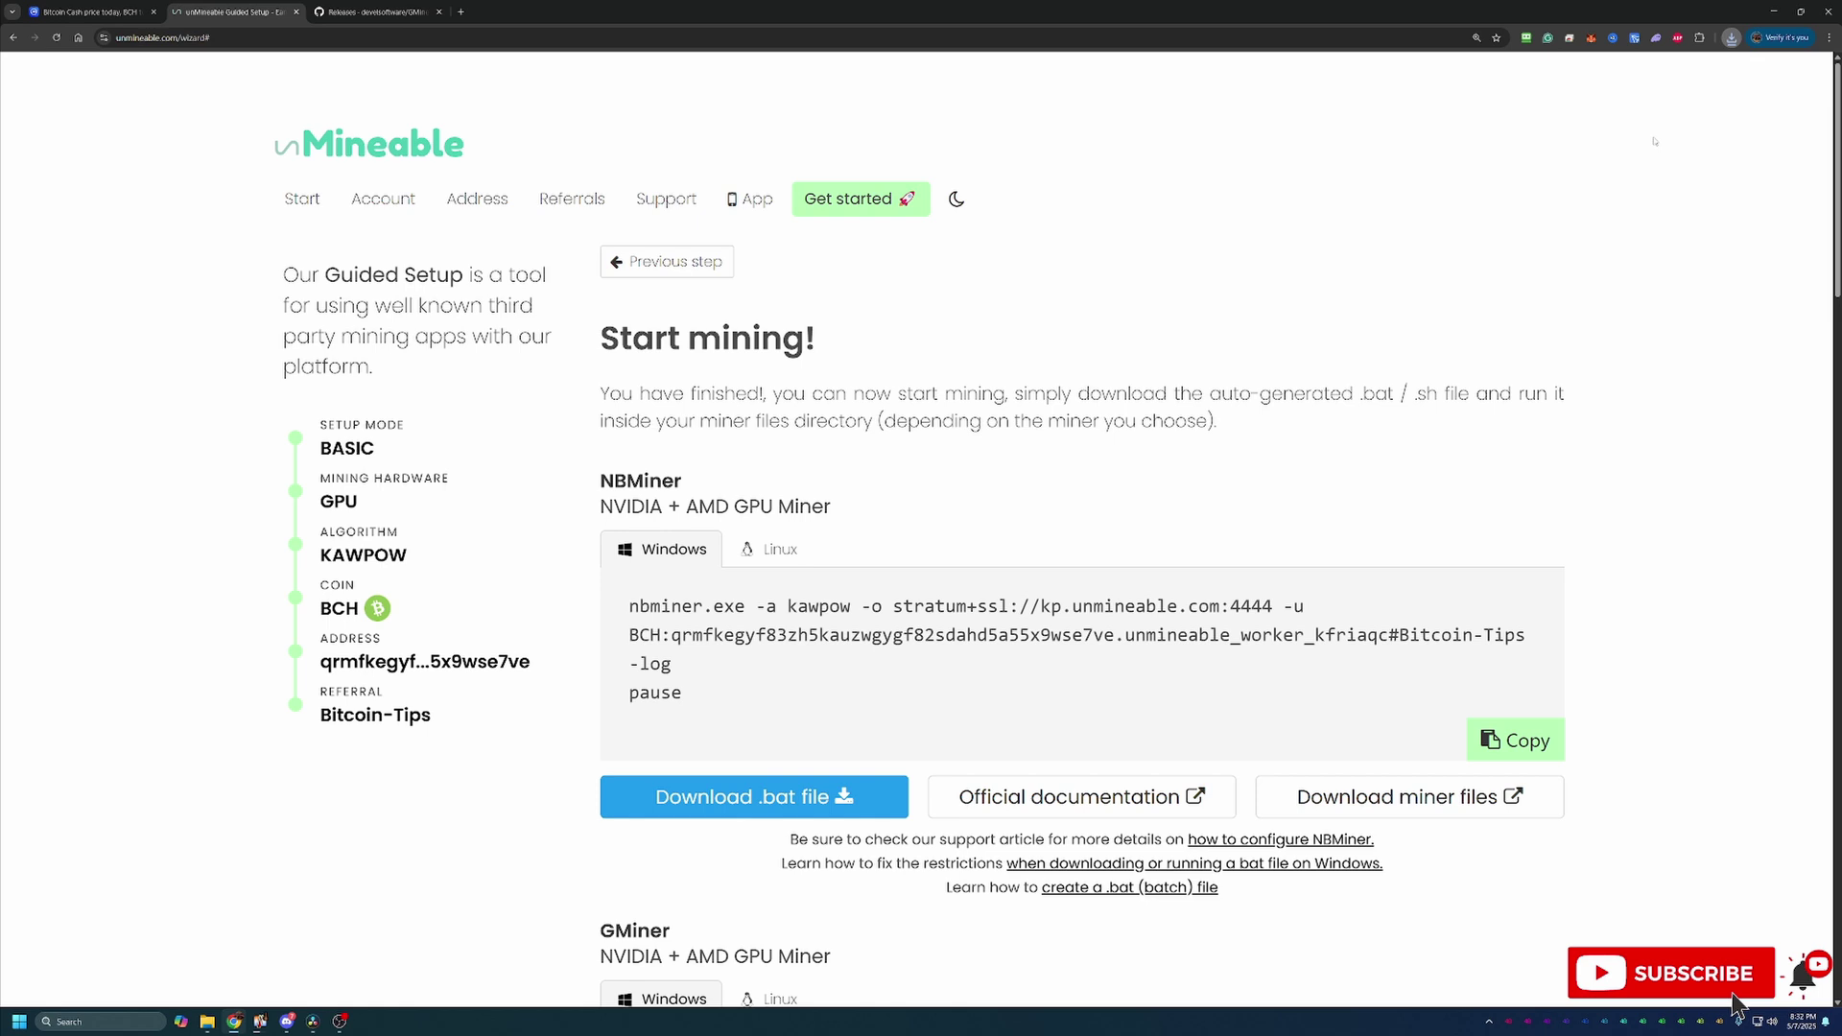
left_click(1731, 37)
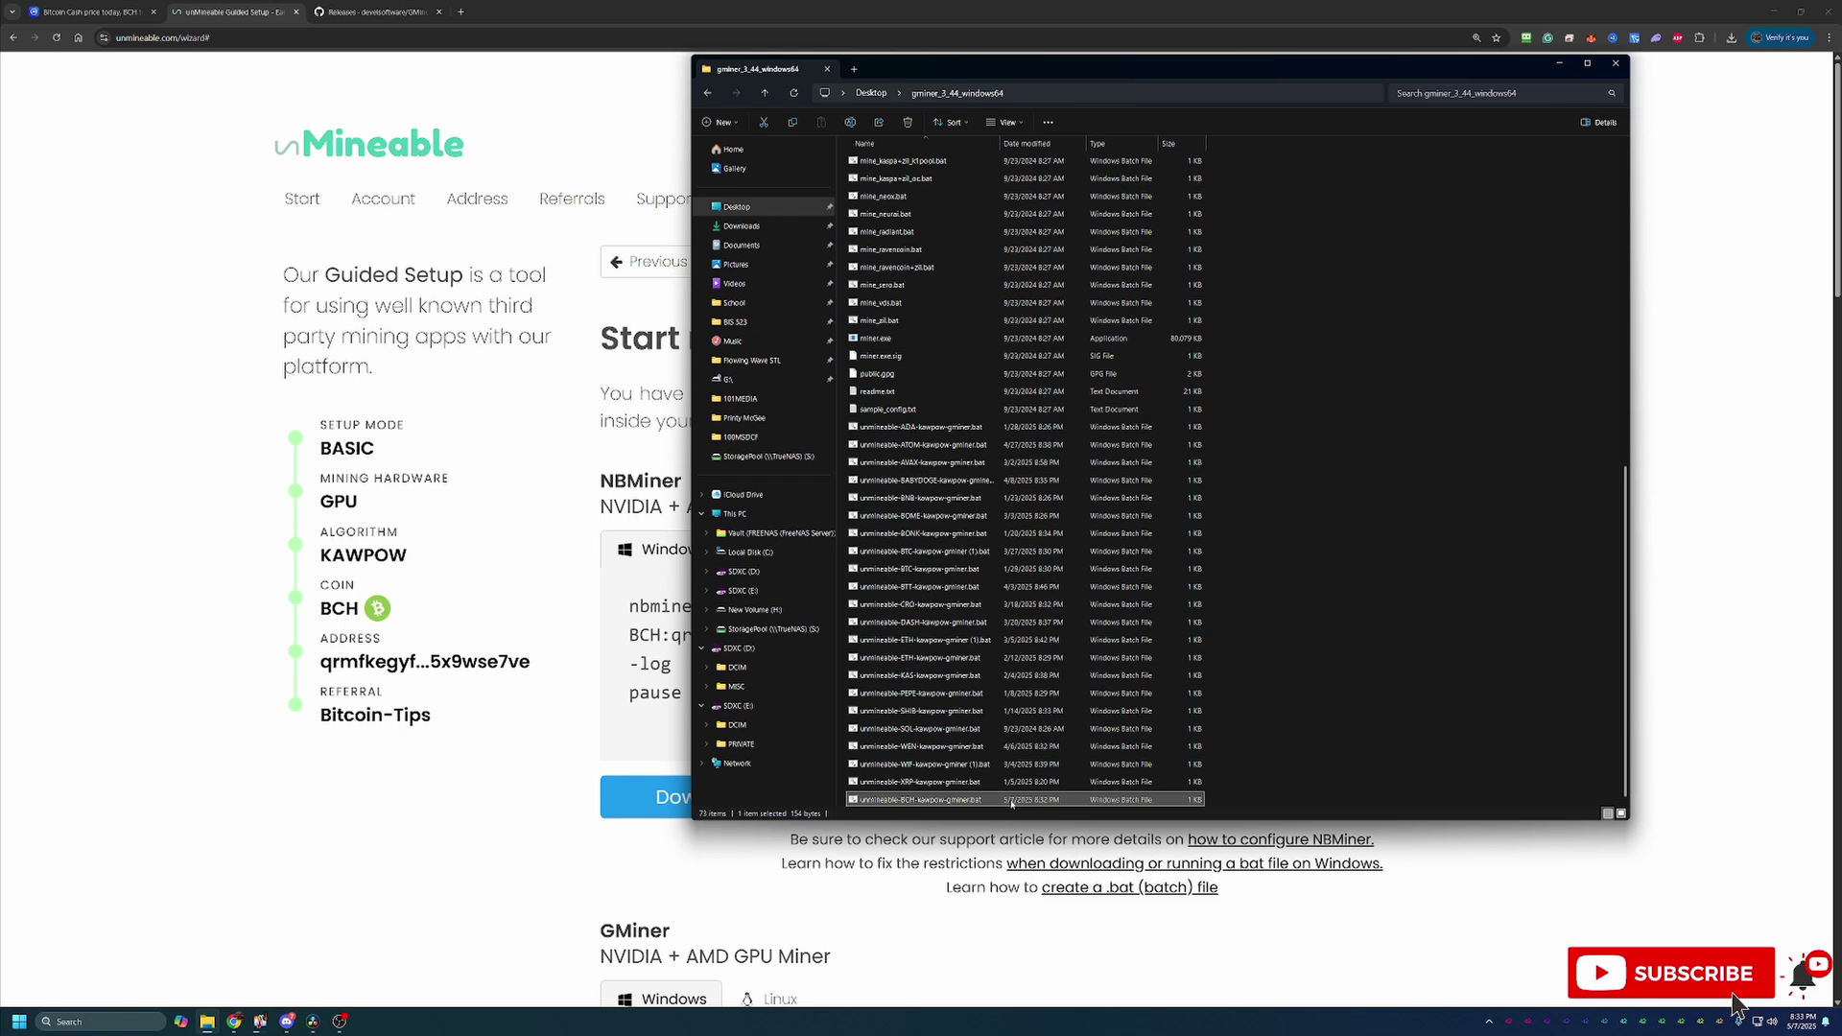
double_click(1011, 800)
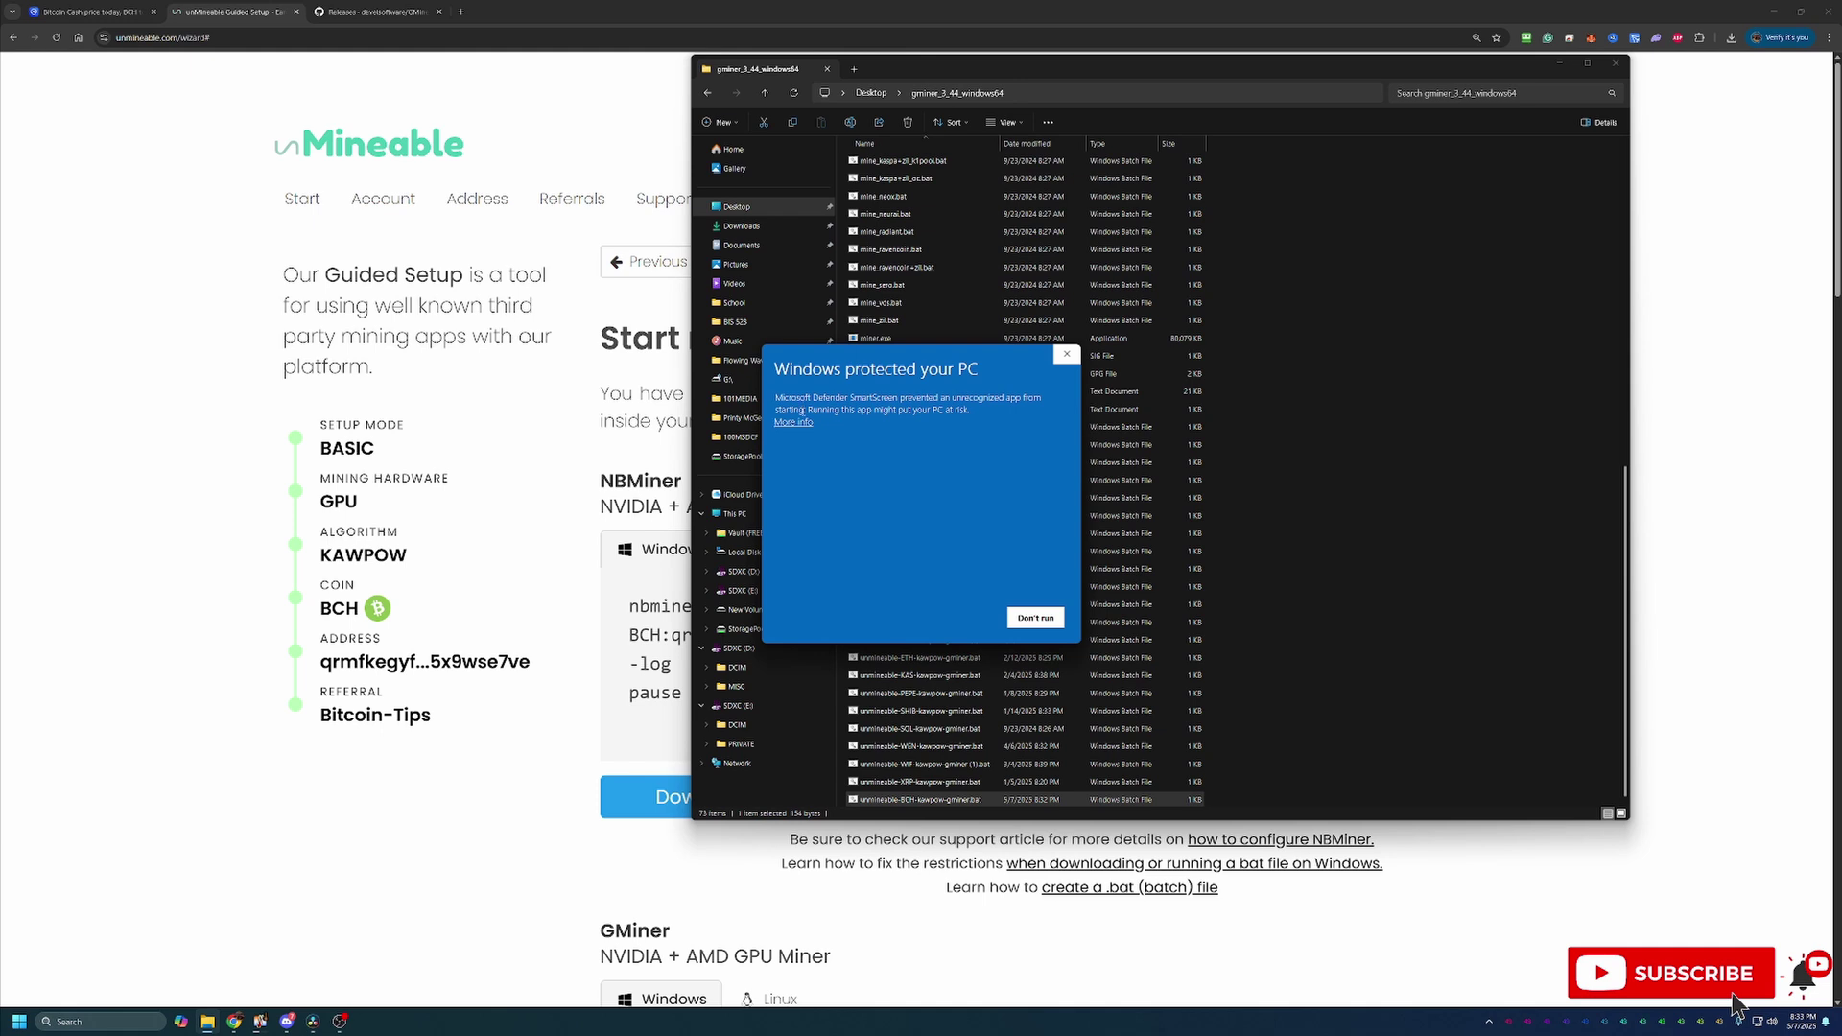
Get past SmartScreen with More info and Run anyway so GMiner starts mining KAWPOW.
left_click(792, 423)
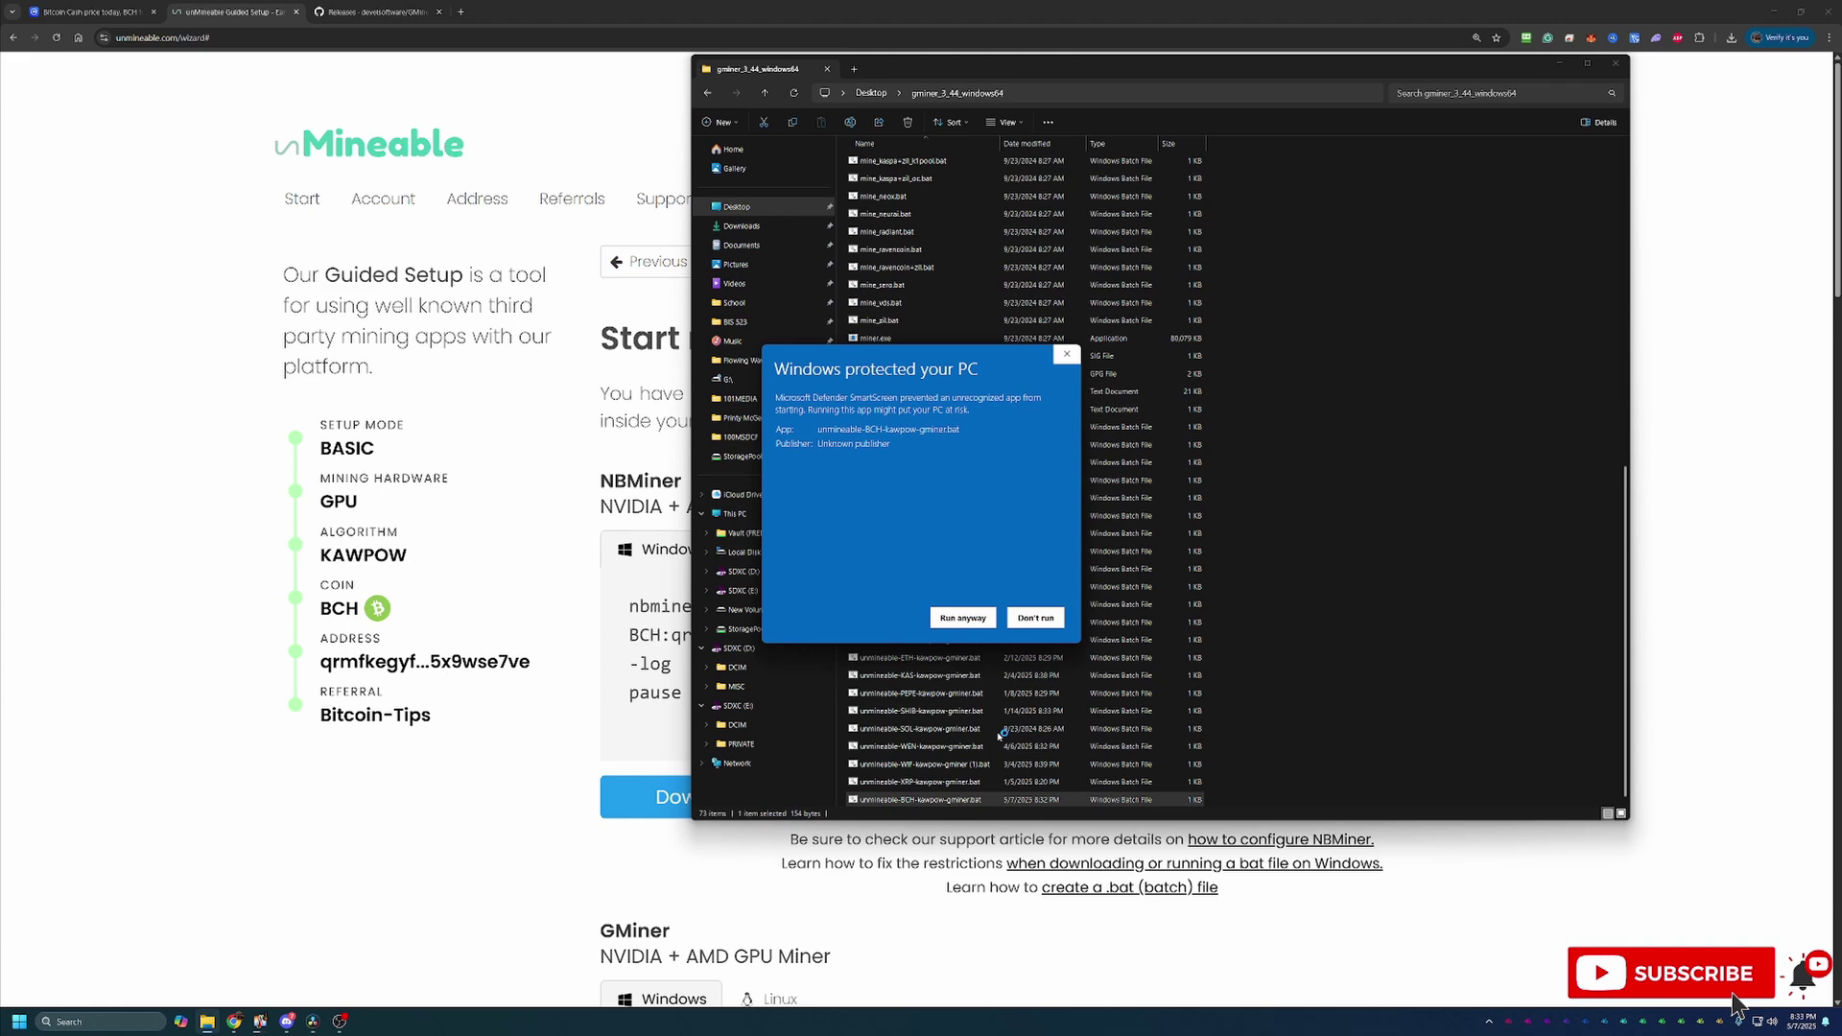
left_click(962, 618)
left_click(1561, 63)
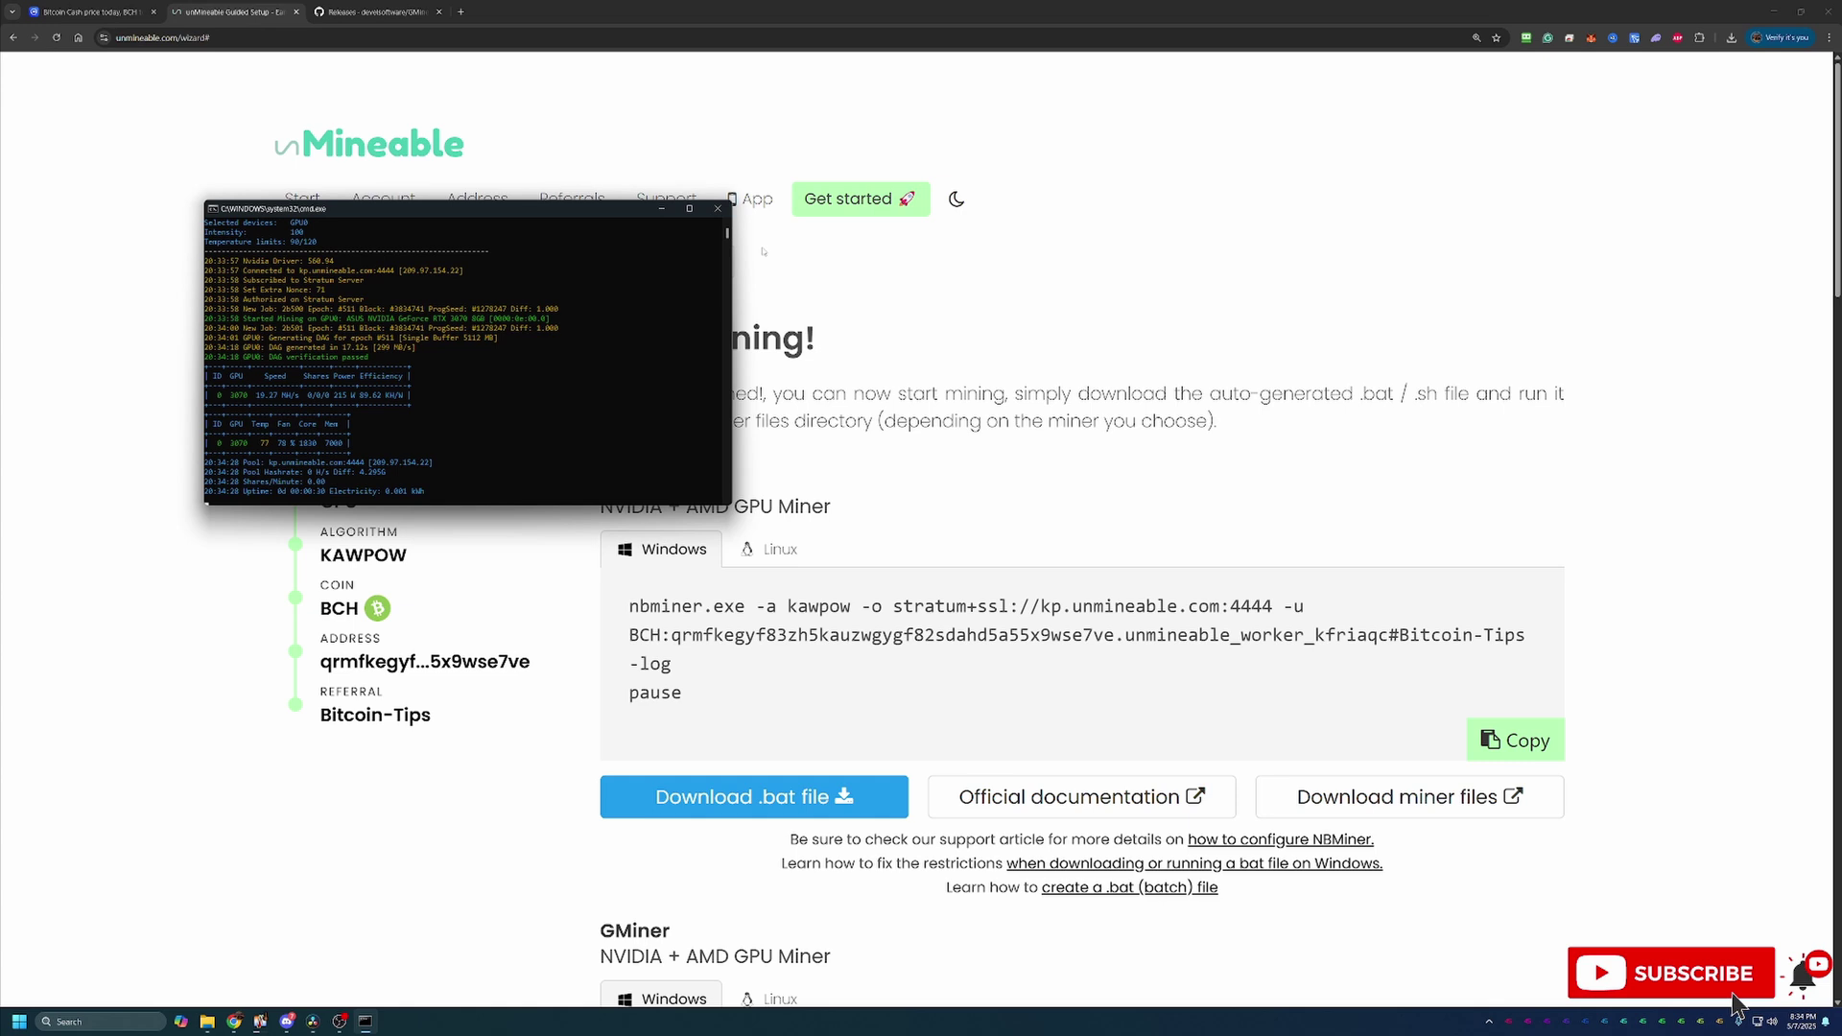
Close the running GMiner cmd console to stop mining and return to the Start mining page.
left_click_drag(611, 213, 739, 265)
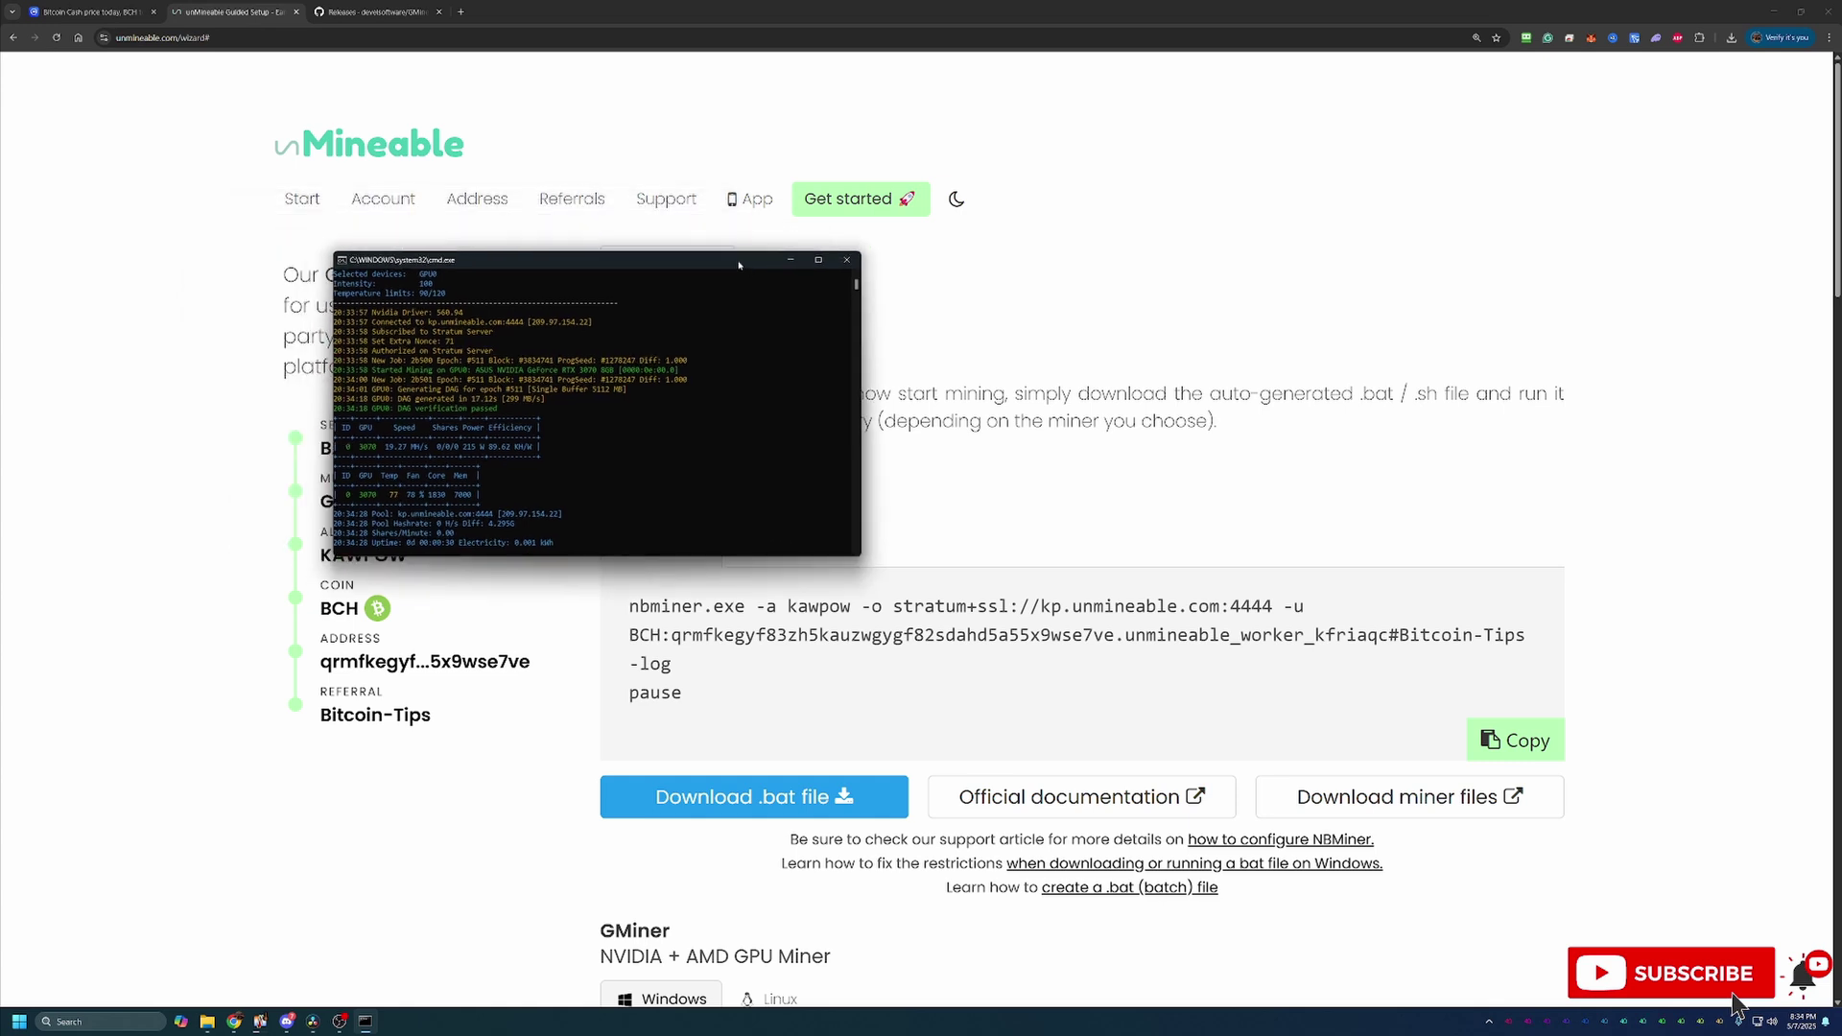
left_click(846, 259)
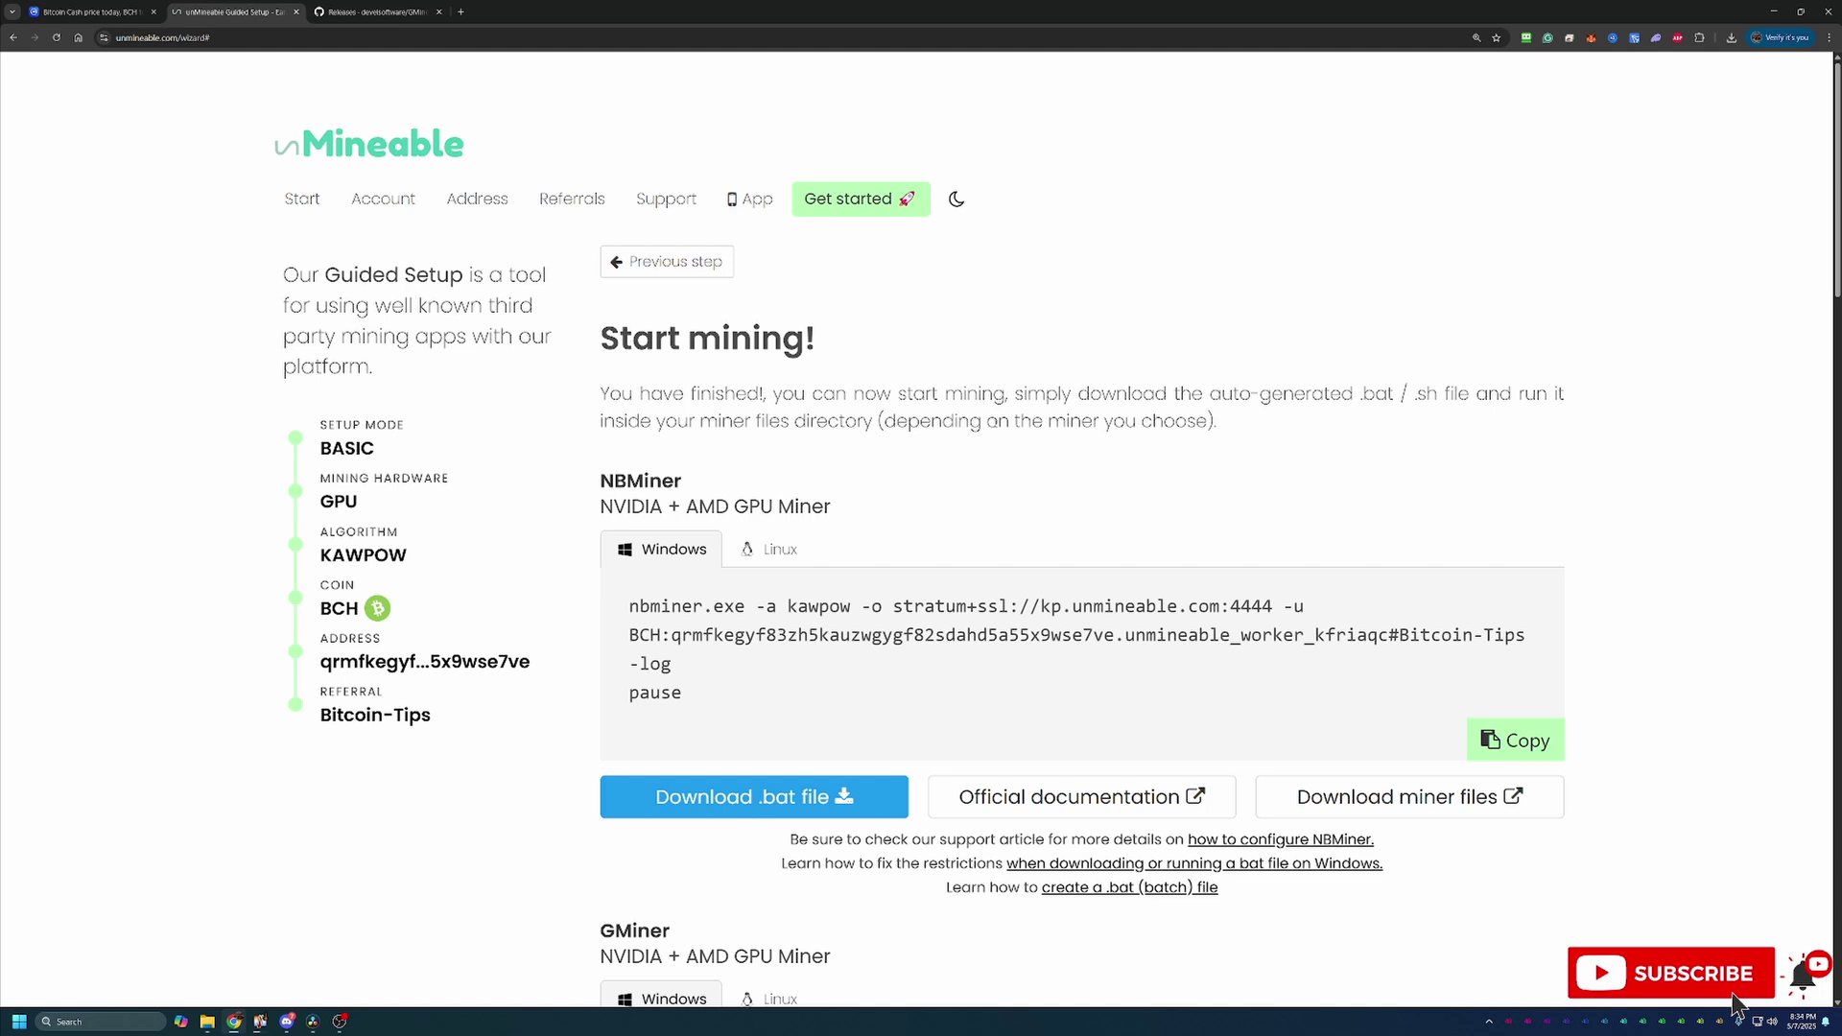